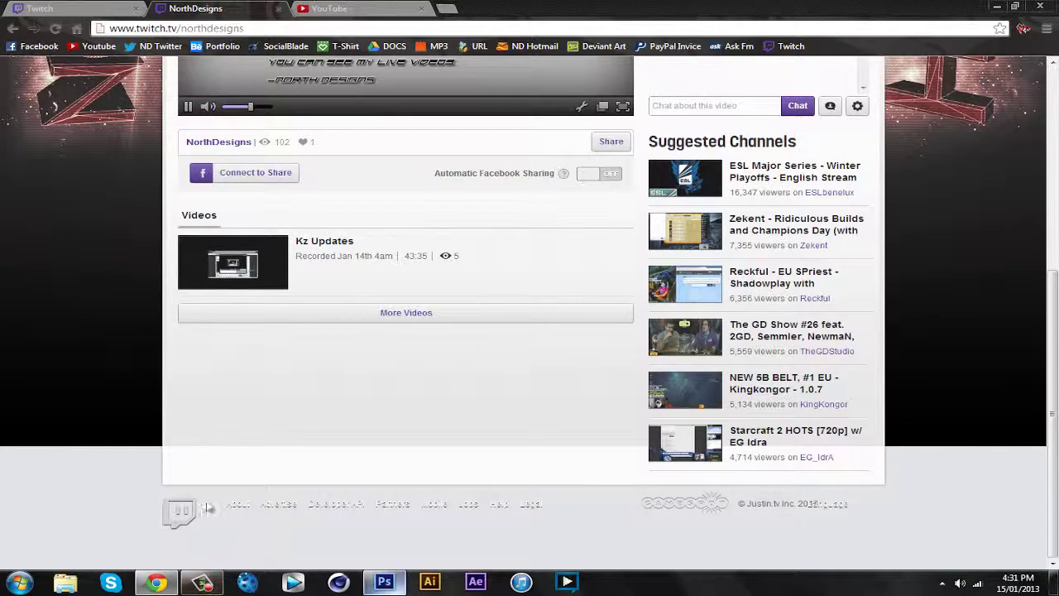
- Scroll the NorthDesigns Twitch page back to the top to show the red 3D NORTH background
scroll(671, 409, "up", 5)
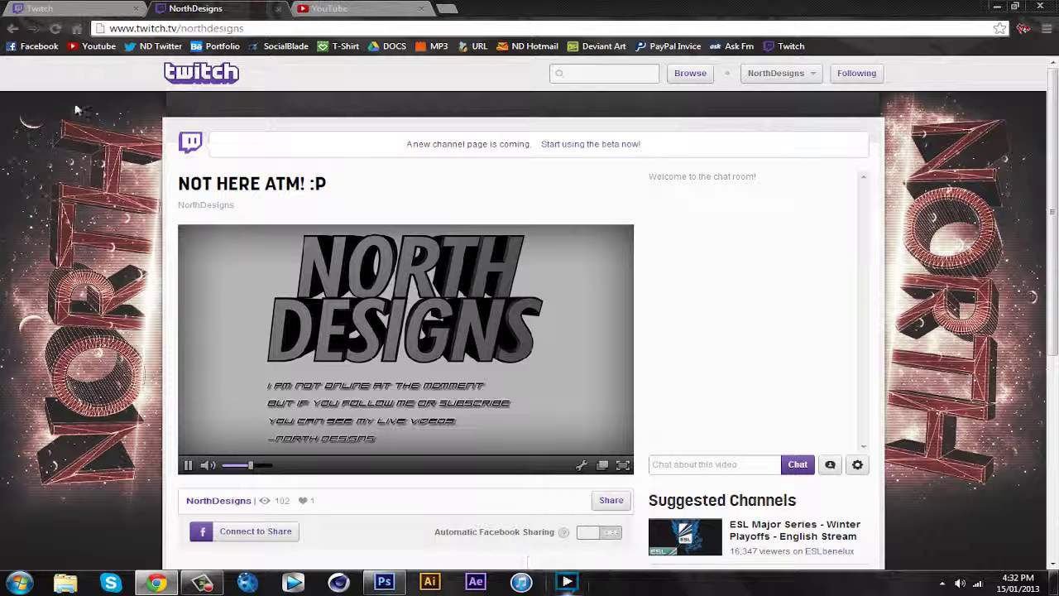
- View your own YouTube channel page, then compare it with the NorthDesigns Twitch page
left_click(355, 7)
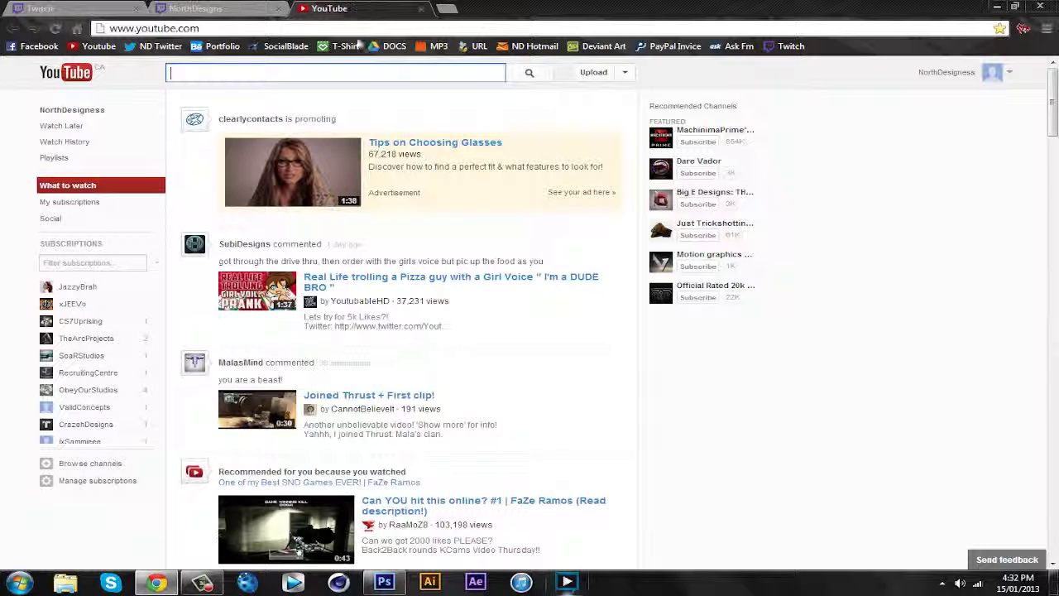
left_click(1009, 73)
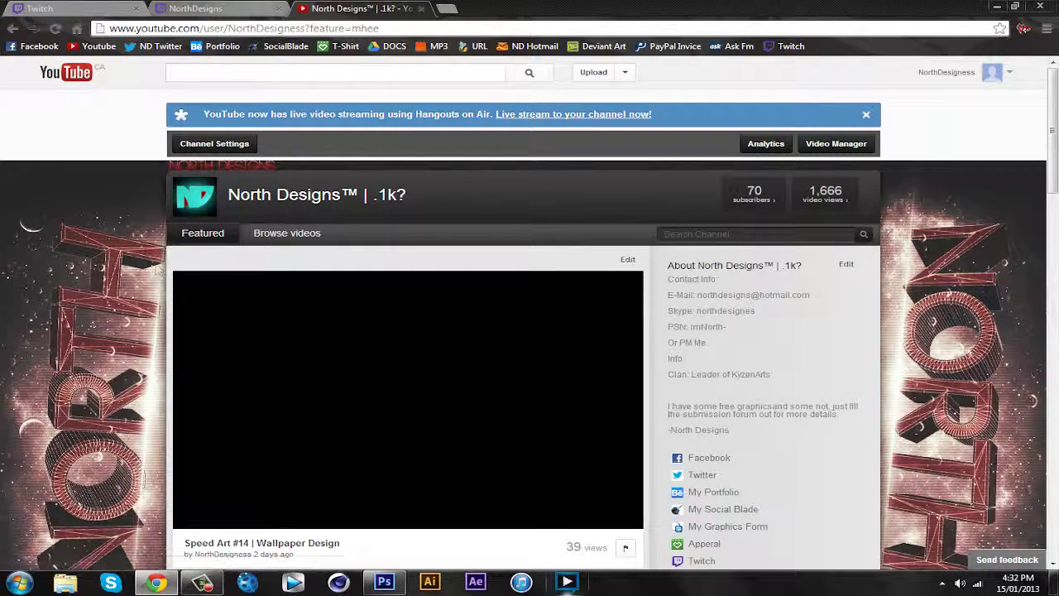
key("ctrl+shift+Tab")
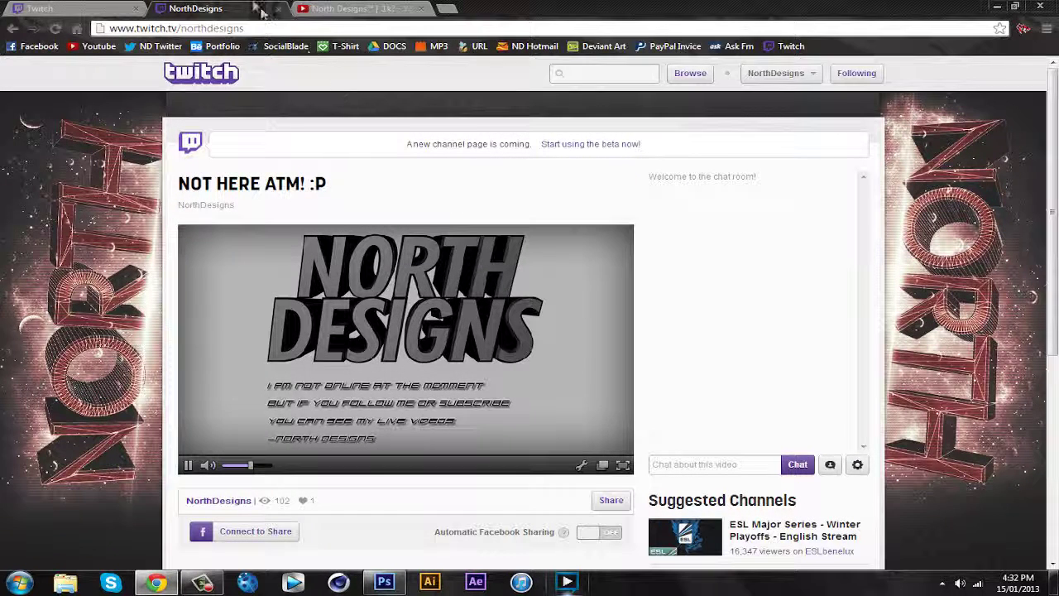
- Pause the YouTube channel's featured video, close that tab and bring Photoshop forward
left_click(356, 8)
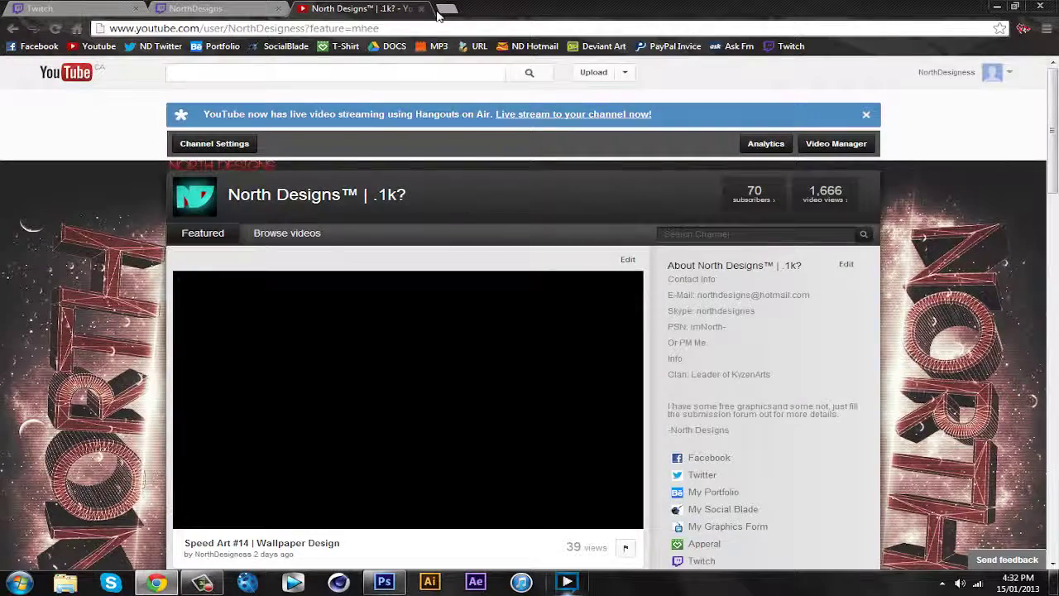
left_click(291, 405)
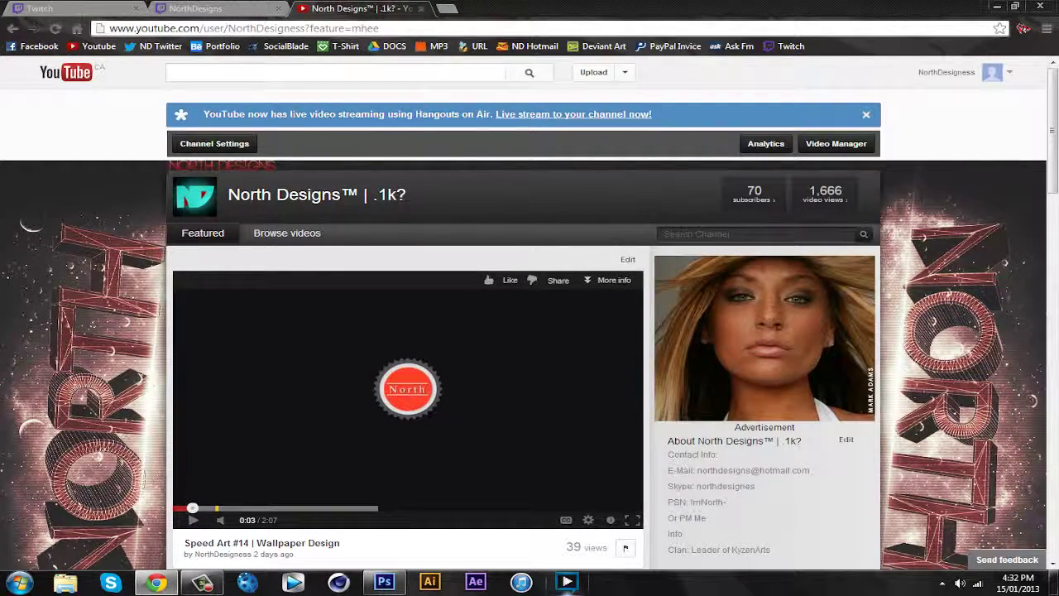
left_click(423, 8)
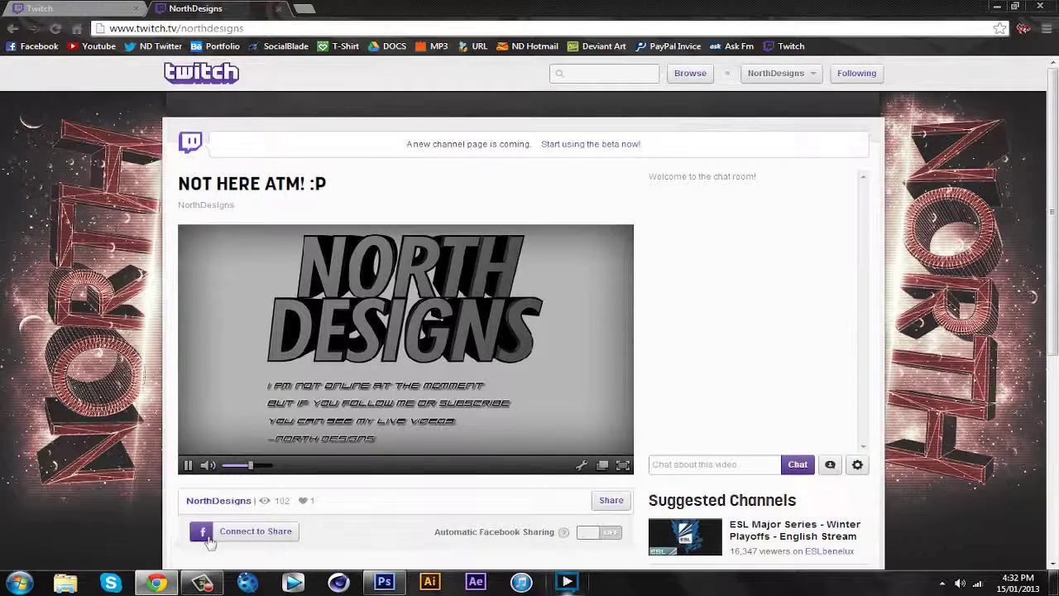
left_click(384, 583)
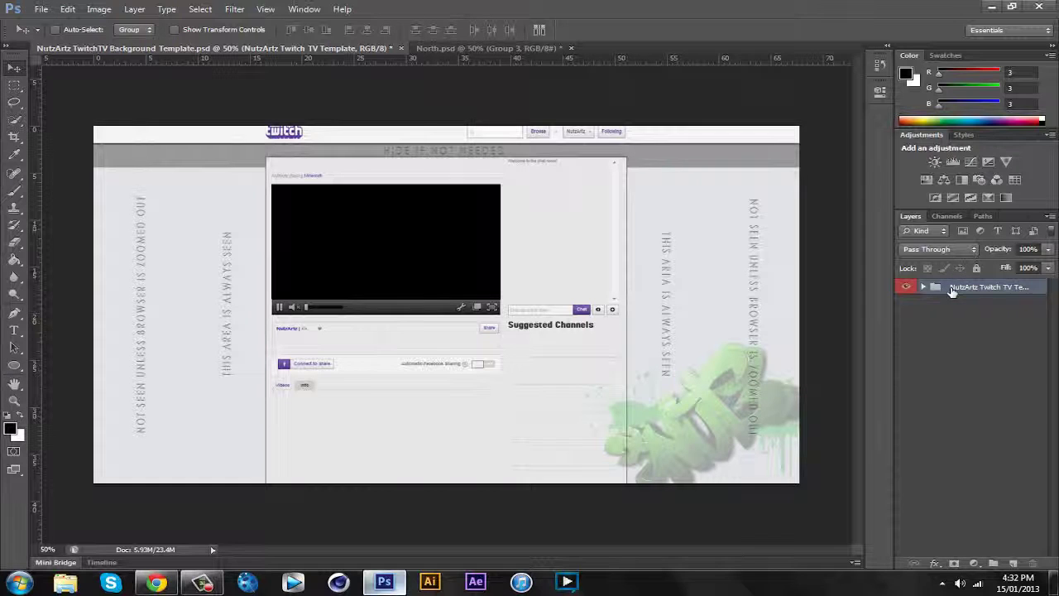
- Close North.psd, discarding its unsaved changes
left_click(428, 50)
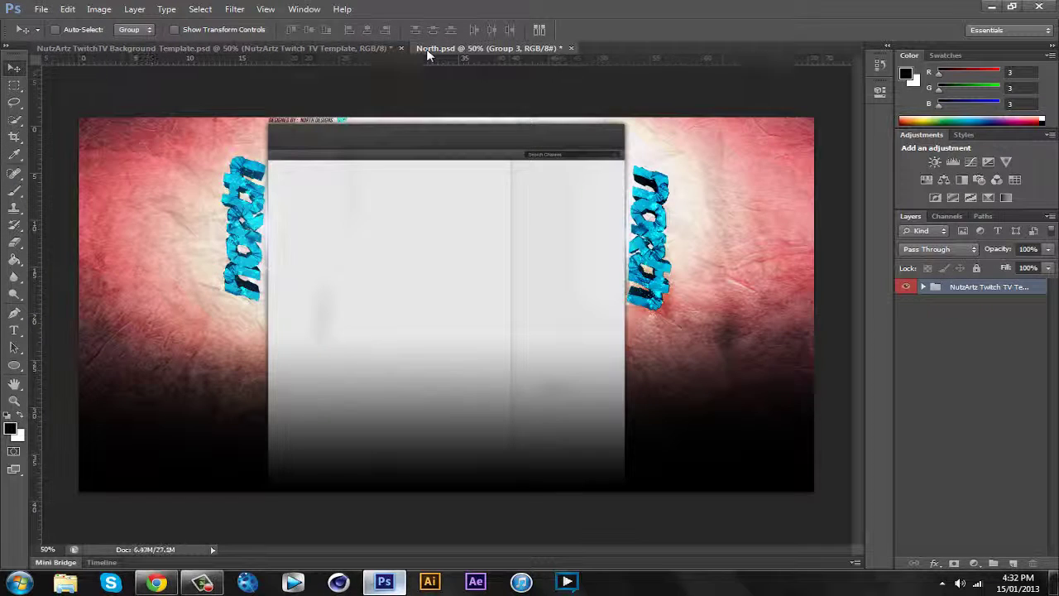
left_click(571, 48)
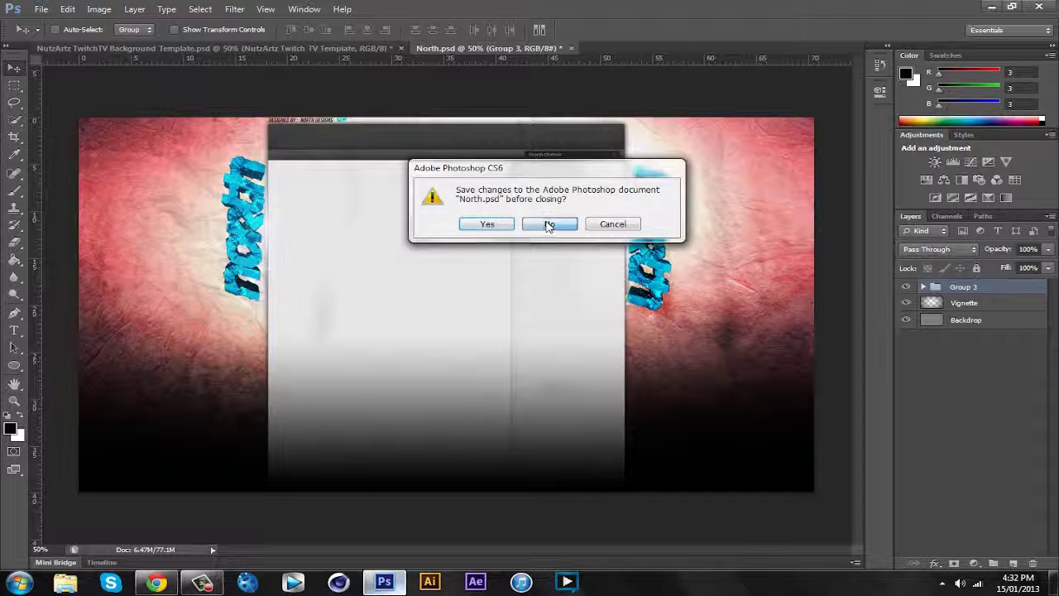
left_click(548, 225)
- Open the 'my new backround' file and update its text layers
left_click(41, 9)
left_click(40, 9)
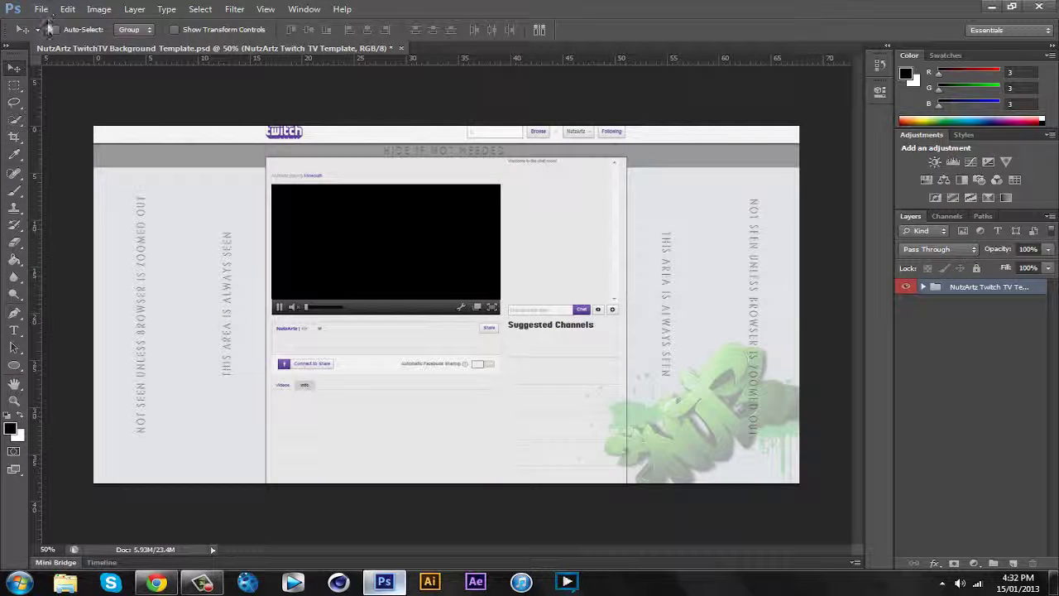
left_click(41, 9)
left_click(48, 31)
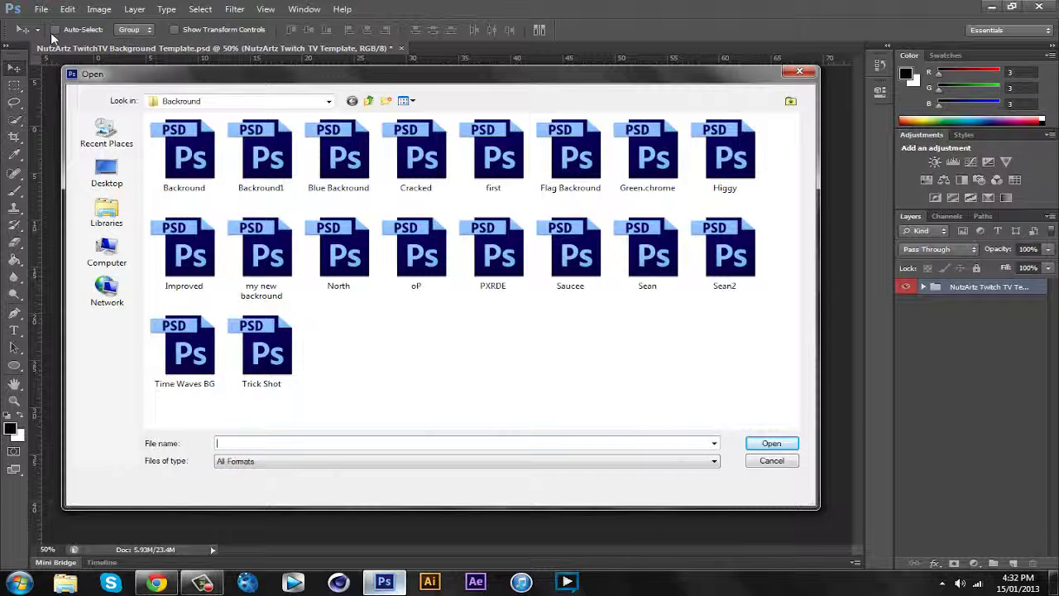
double_click(265, 261)
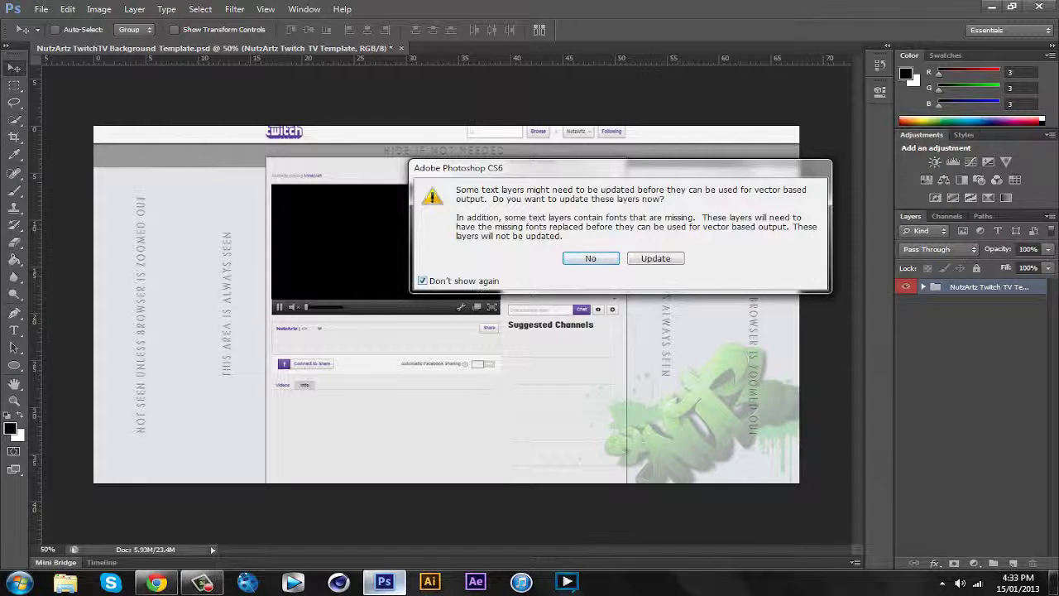
left_click(633, 258)
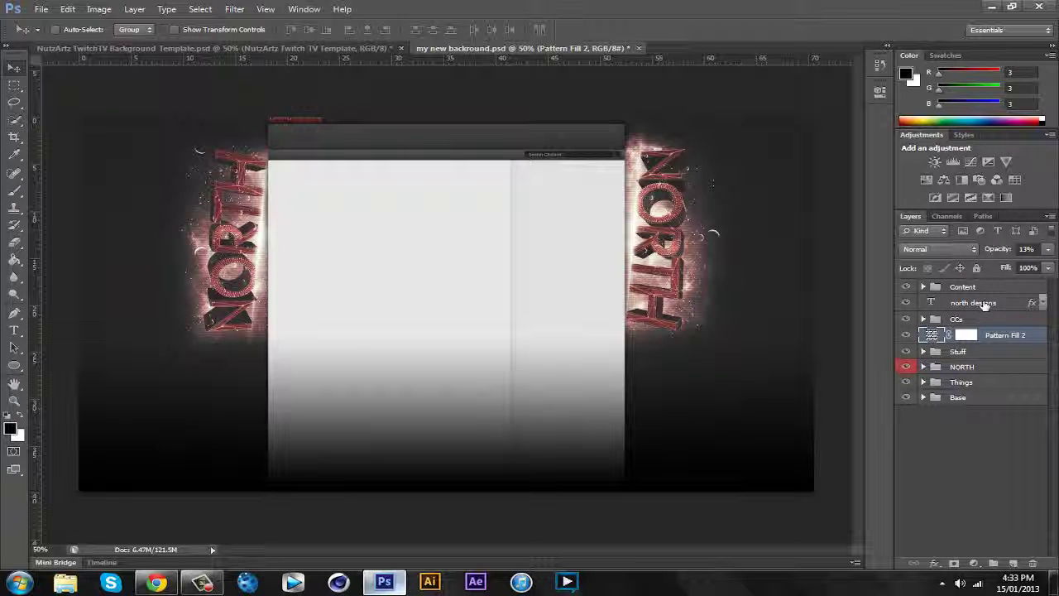
- Delete the 'north designs' text layer and the Content group, then zoom in to 66.7%
left_click(984, 303)
key("Delete")
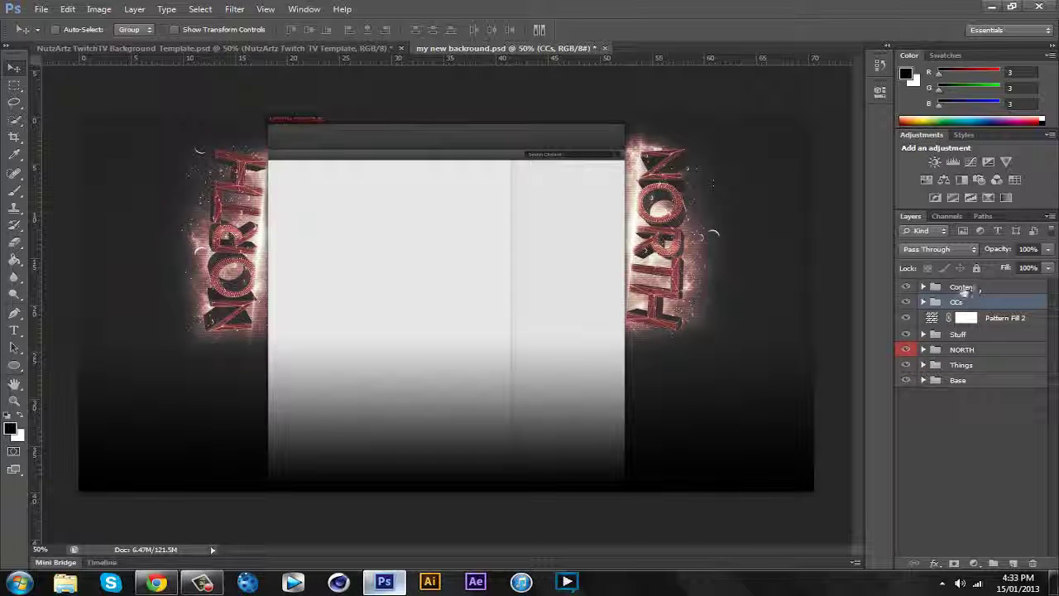
left_click(952, 287)
key("Delete")
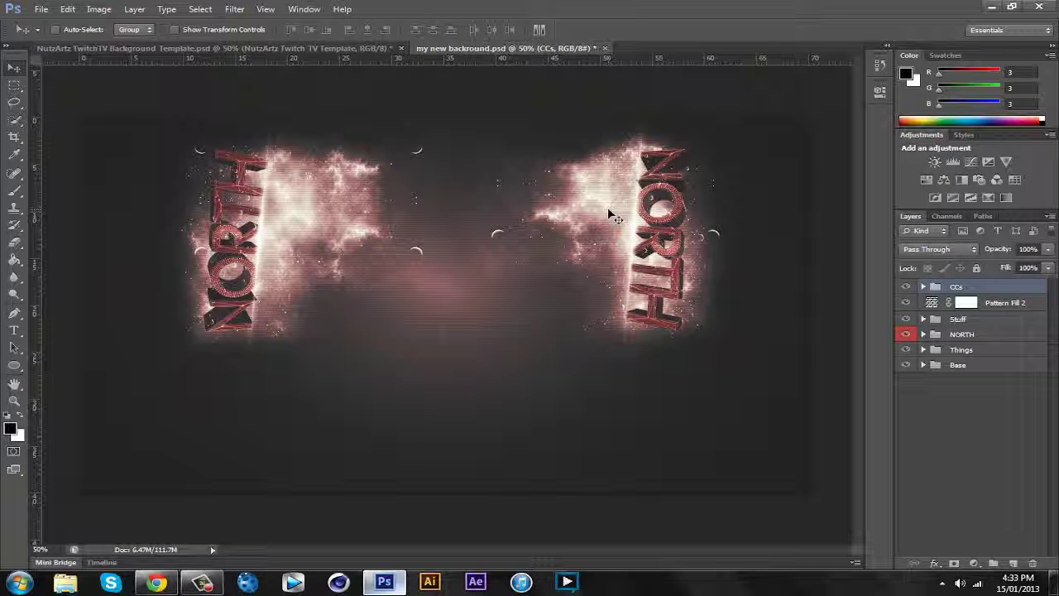
key("ctrl+plus")
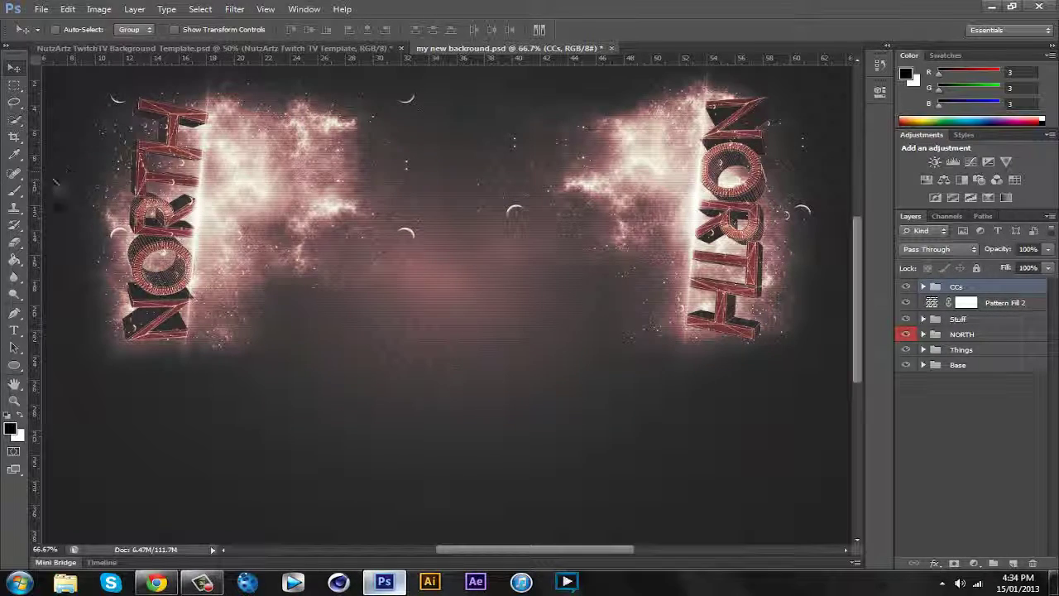
- With the Eraser active, expand Stuff and Stars and select the upper KerrDZN Stars layer
left_click(16, 242)
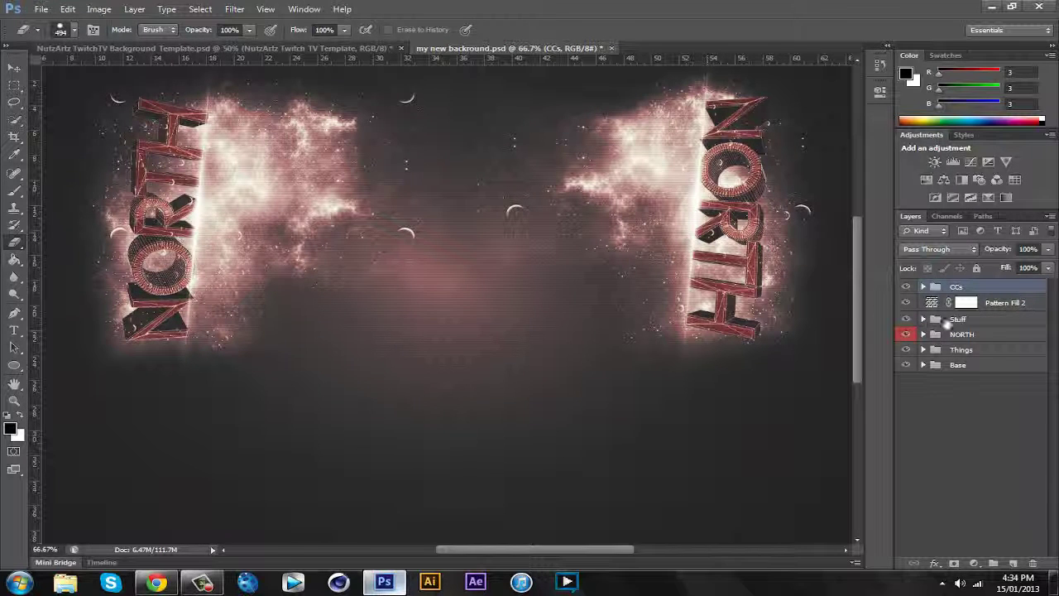
left_click(952, 323)
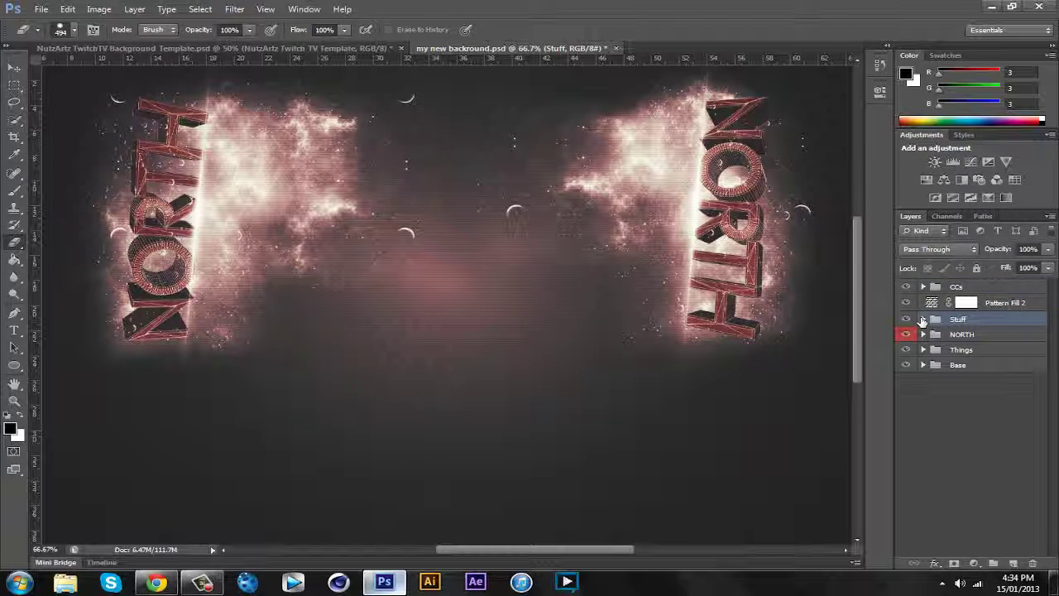
left_click(923, 320)
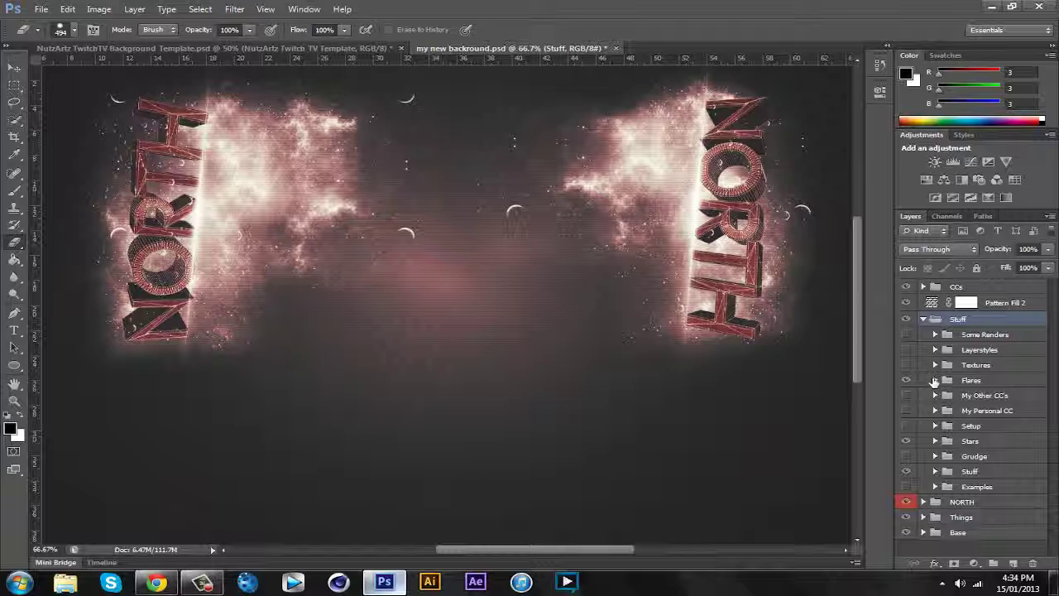
left_click(935, 380)
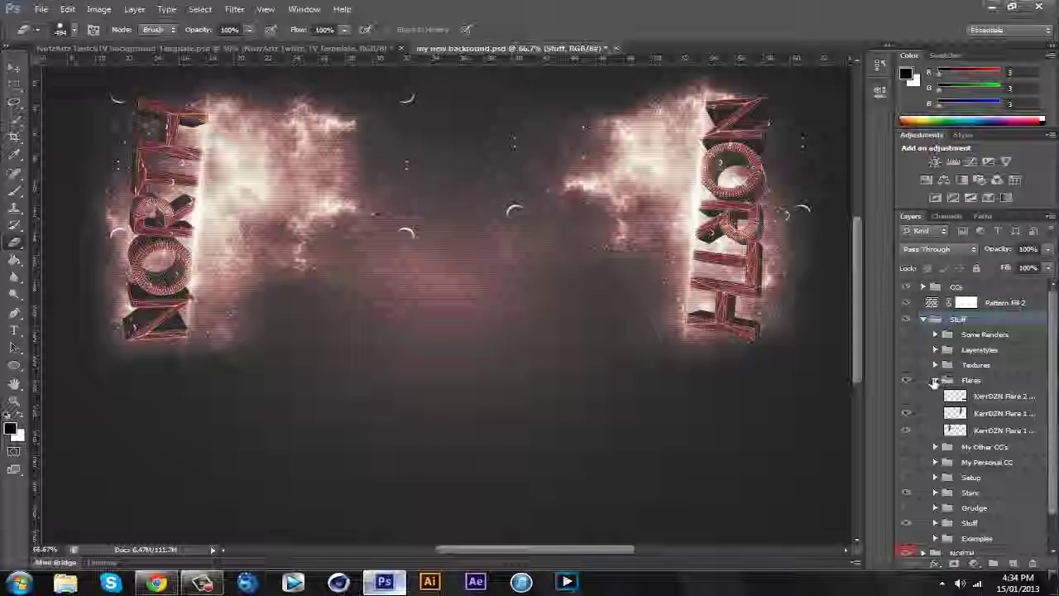
left_click(935, 380)
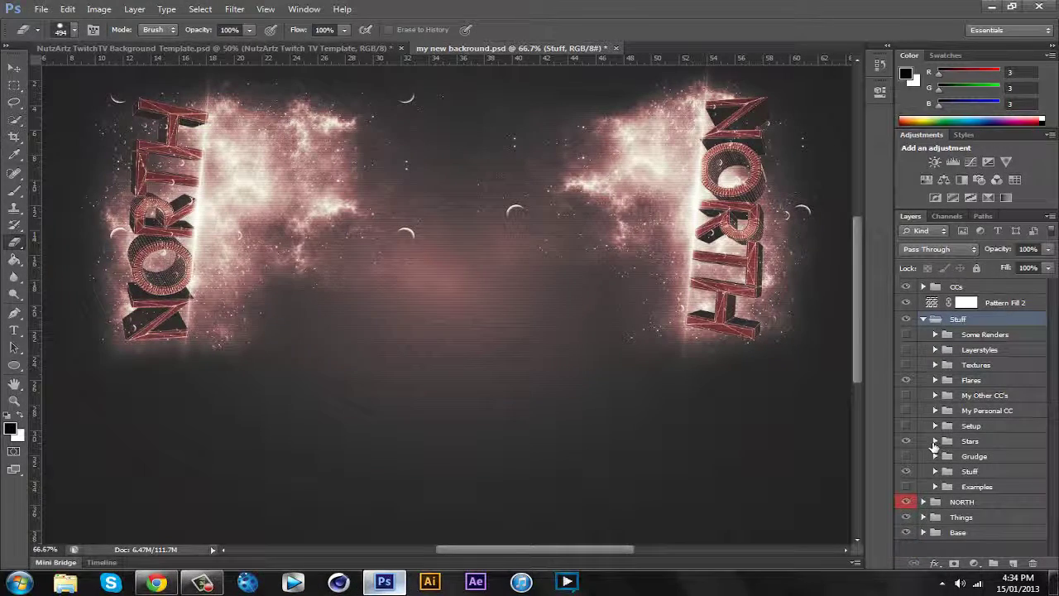
left_click(935, 441)
left_click(991, 459)
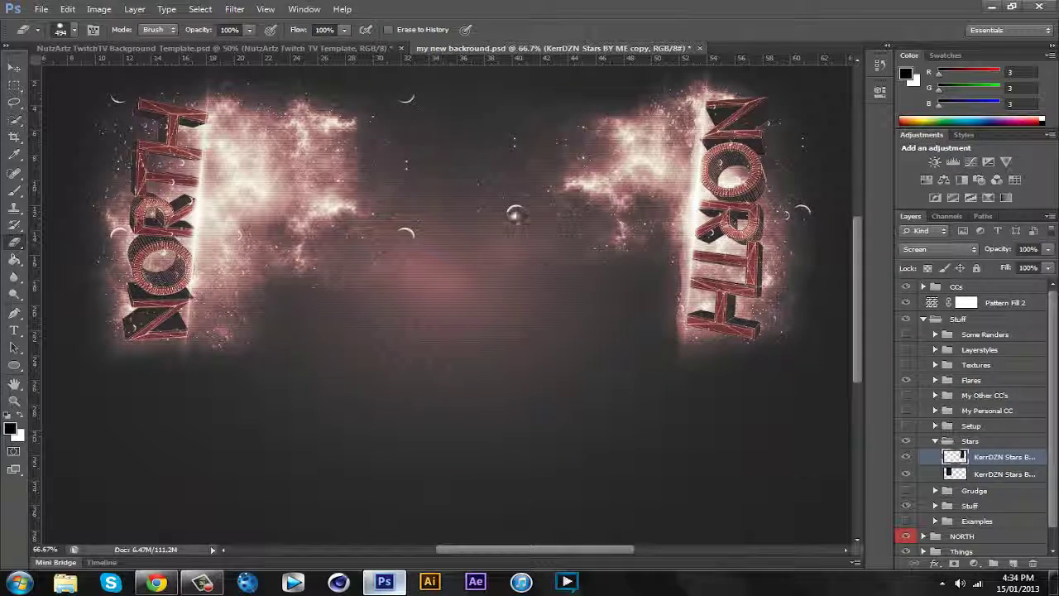
left_click(956, 473)
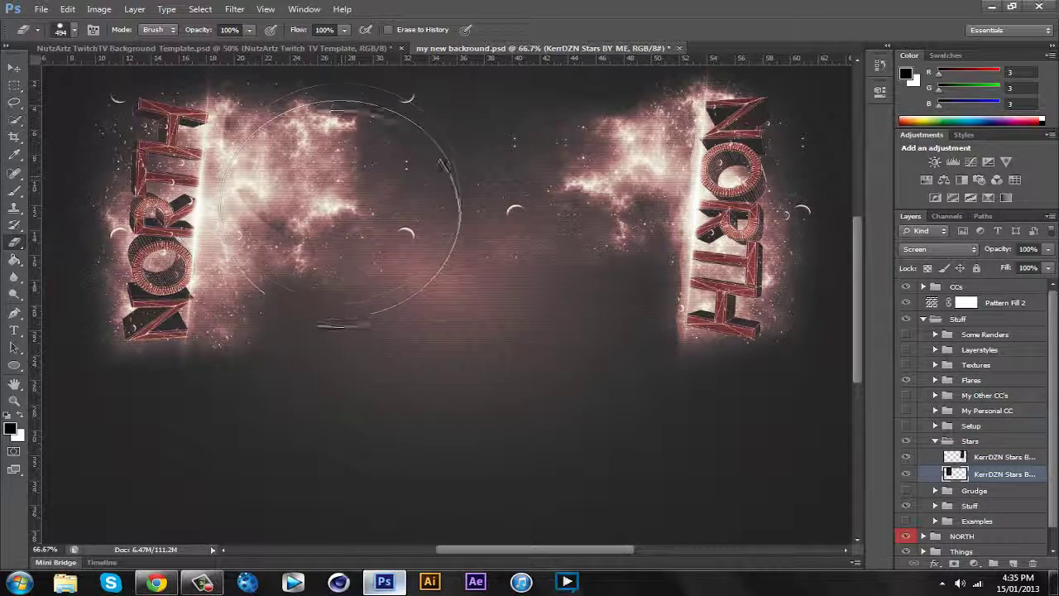
- Erase stars over the left nebula and from the upper-right cloud toward the centre
mouse_move(340, 207)
left_mouse_down()
mouse_move(311, 372)
mouse_move(331, 331)
mouse_move(331, 213)
mouse_move(351, 180)
mouse_move(352, 132)
mouse_move(317, 400)
mouse_move(334, 315)
left_mouse_up()
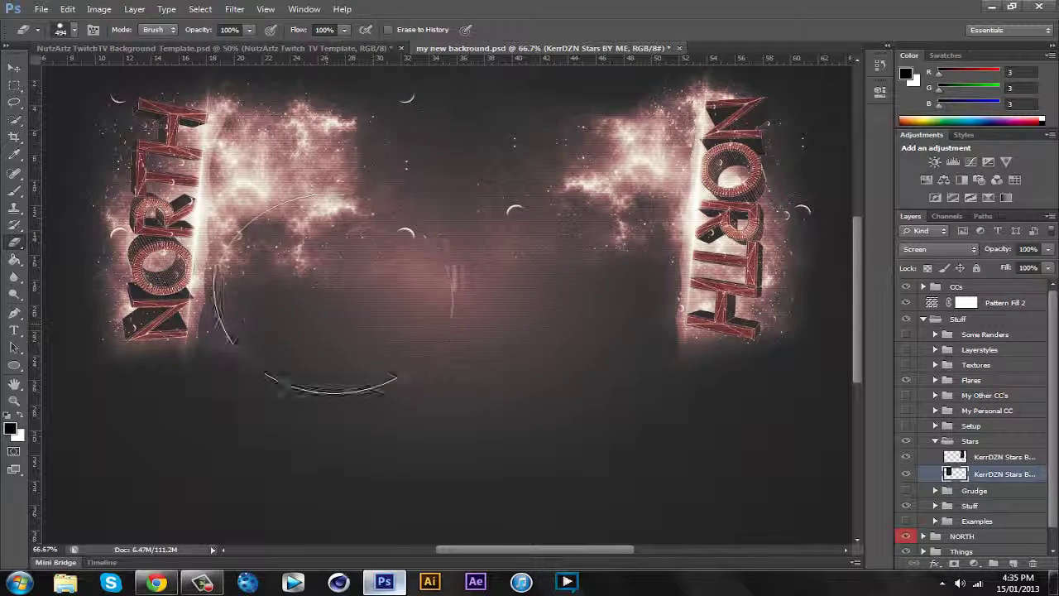
left_click(73, 30)
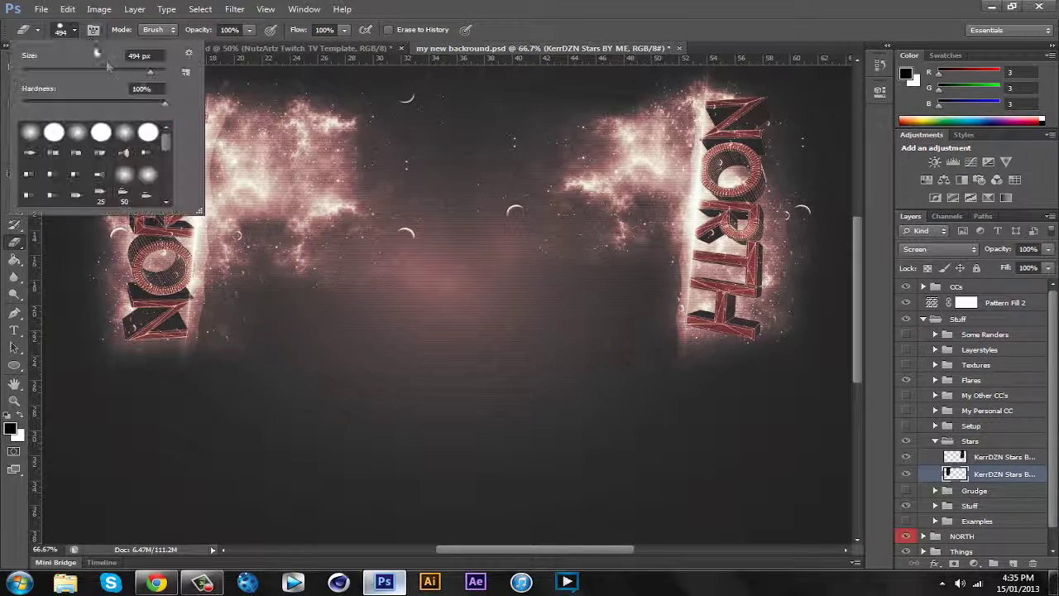
left_click(358, 251)
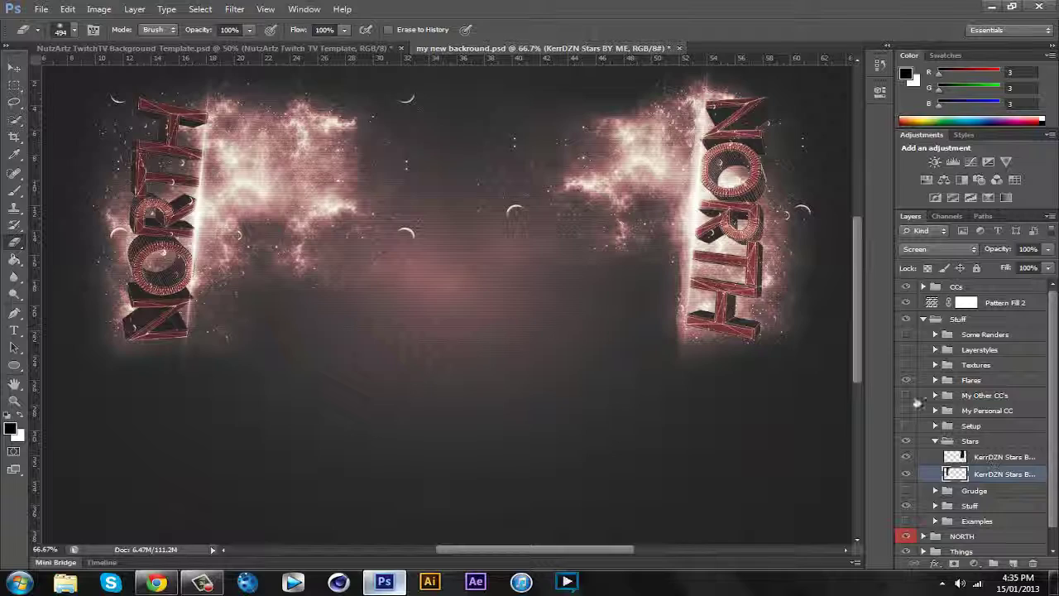
left_click(1002, 457)
mouse_move(638, 116)
left_mouse_down()
mouse_move(604, 116)
mouse_move(571, 349)
mouse_move(589, 323)
mouse_move(581, 315)
mouse_move(584, 208)
mouse_move(606, 226)
mouse_move(593, 257)
mouse_move(588, 205)
mouse_move(579, 205)
mouse_move(622, 158)
mouse_move(608, 192)
mouse_move(623, 270)
mouse_move(608, 318)
mouse_move(646, 217)
mouse_move(636, 178)
mouse_move(646, 136)
mouse_move(592, 330)
left_mouse_up()
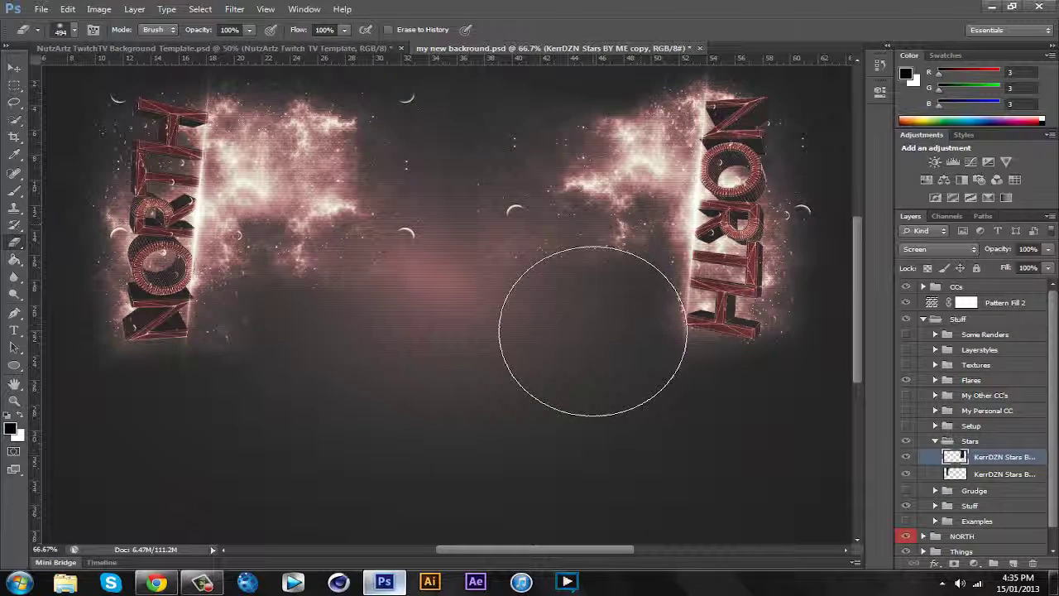
left_click(14, 66)
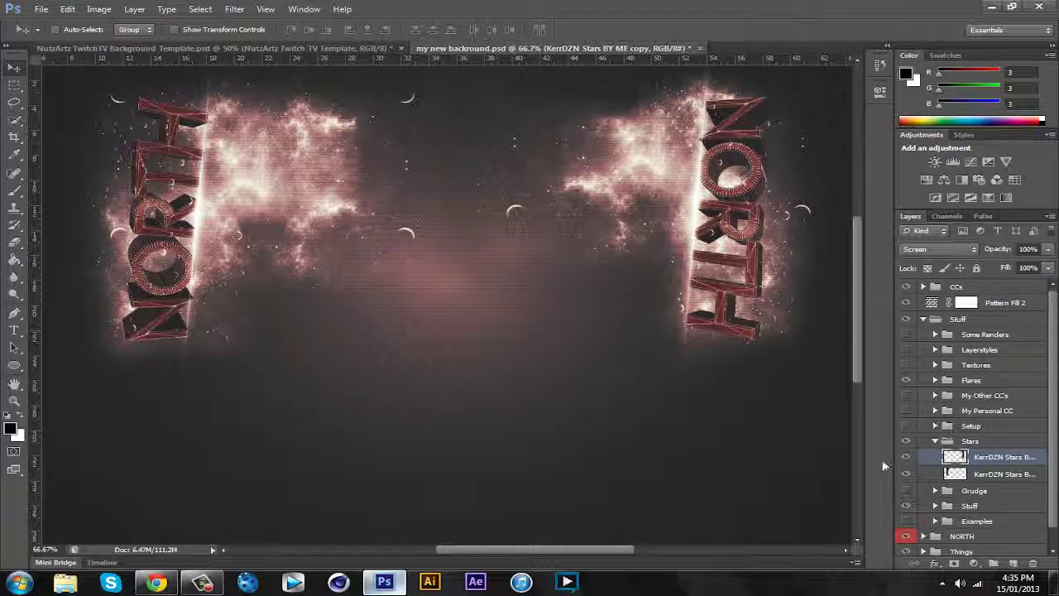
- Collapse the Stars and Examples groups and select the bubbles copy layer
left_click(935, 441)
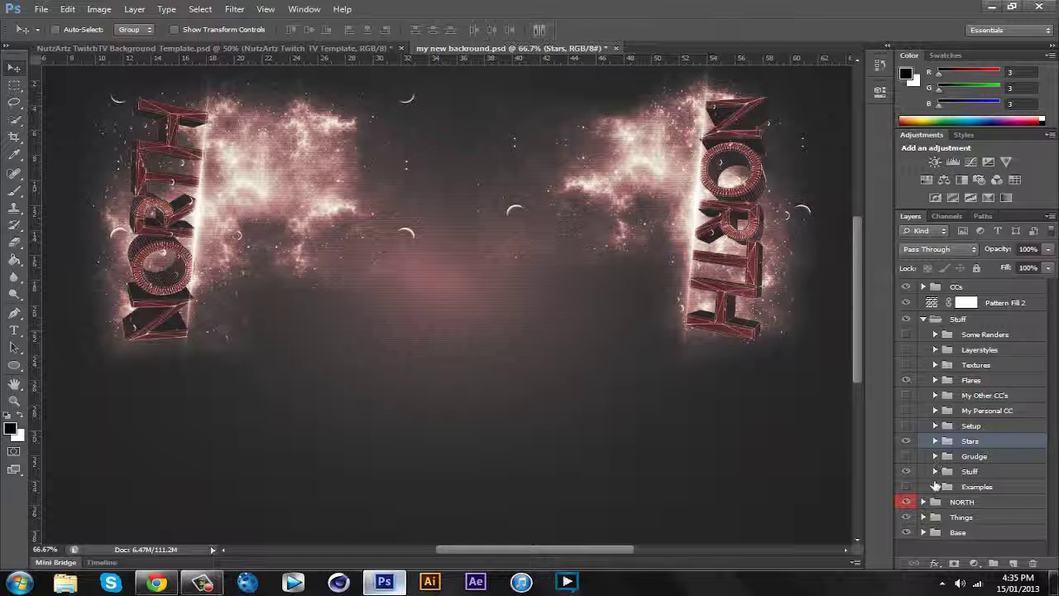
left_click(937, 472)
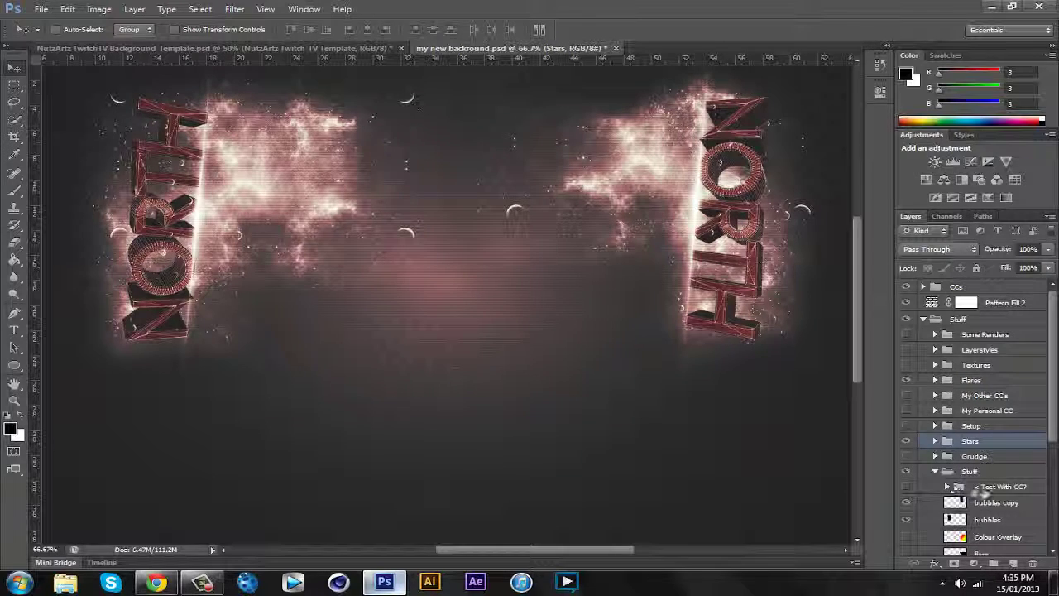
scroll(960, 492, "down", 3)
scroll(960, 494, "down", 5)
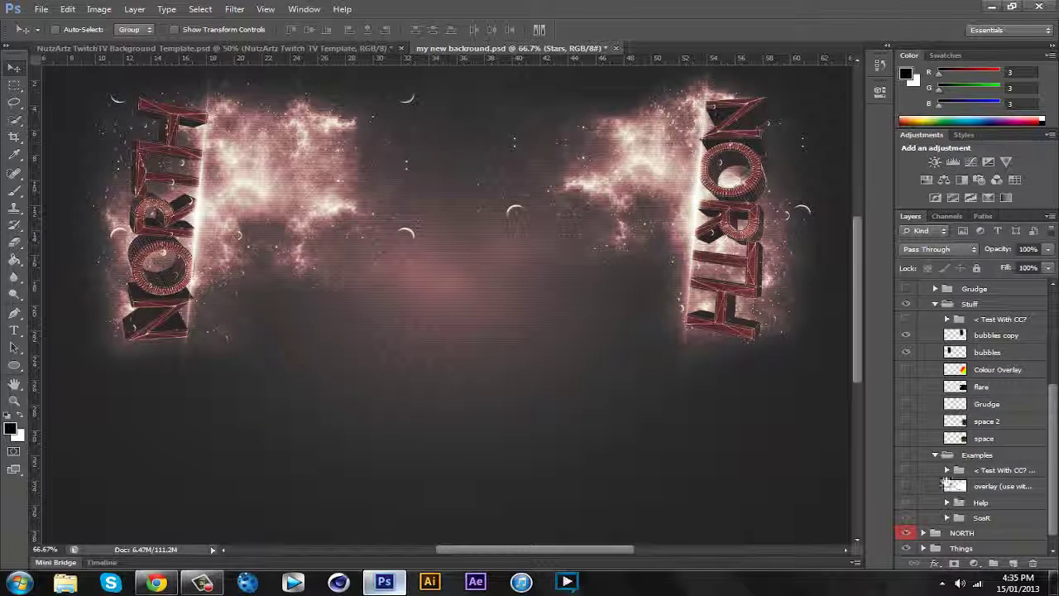
left_click(936, 456)
scroll(990, 421, "up", 3)
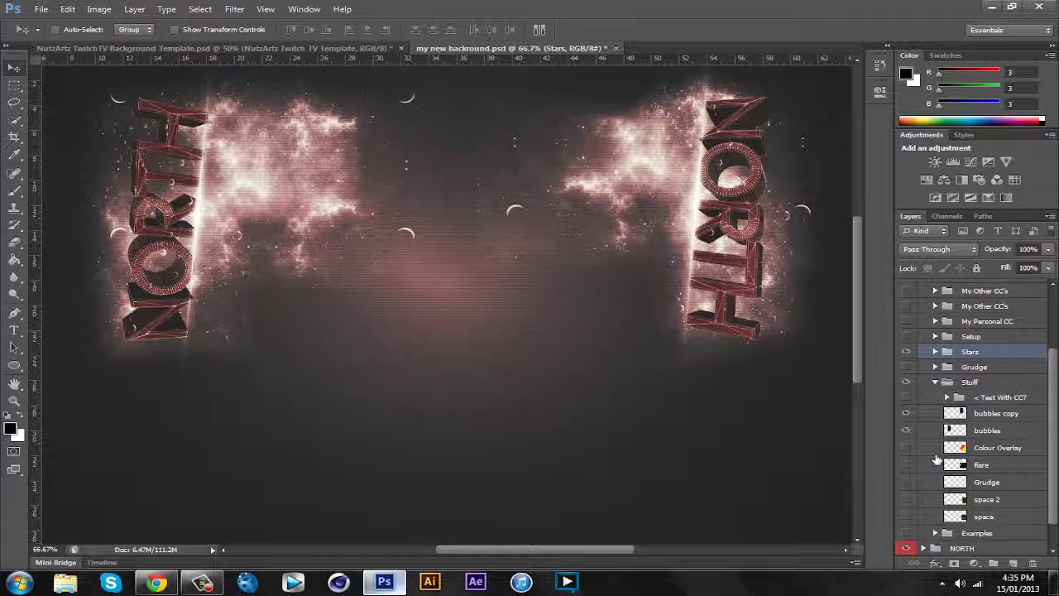
left_click(999, 411)
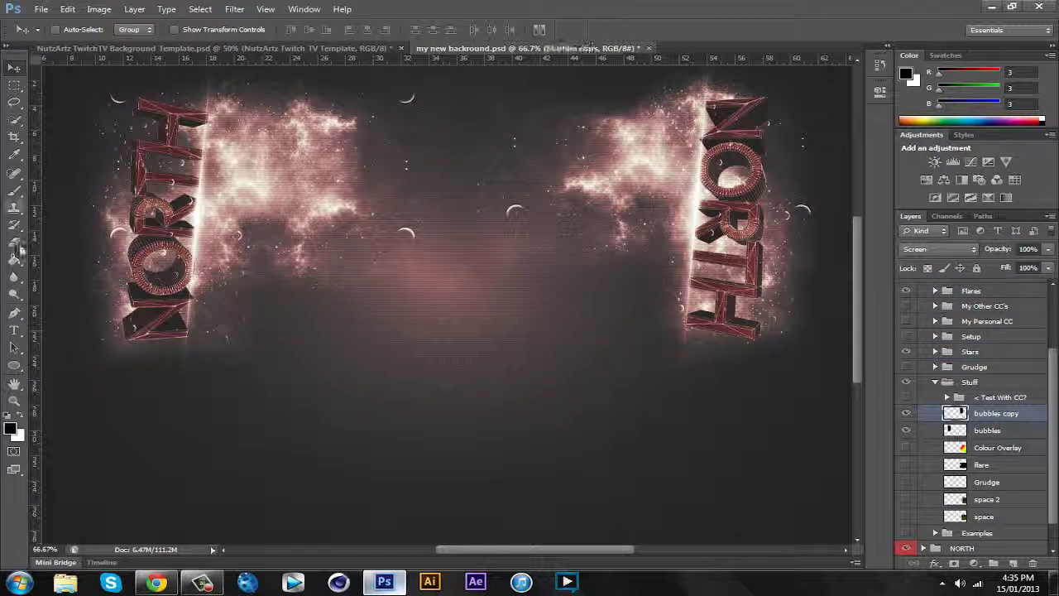
left_click(14, 242)
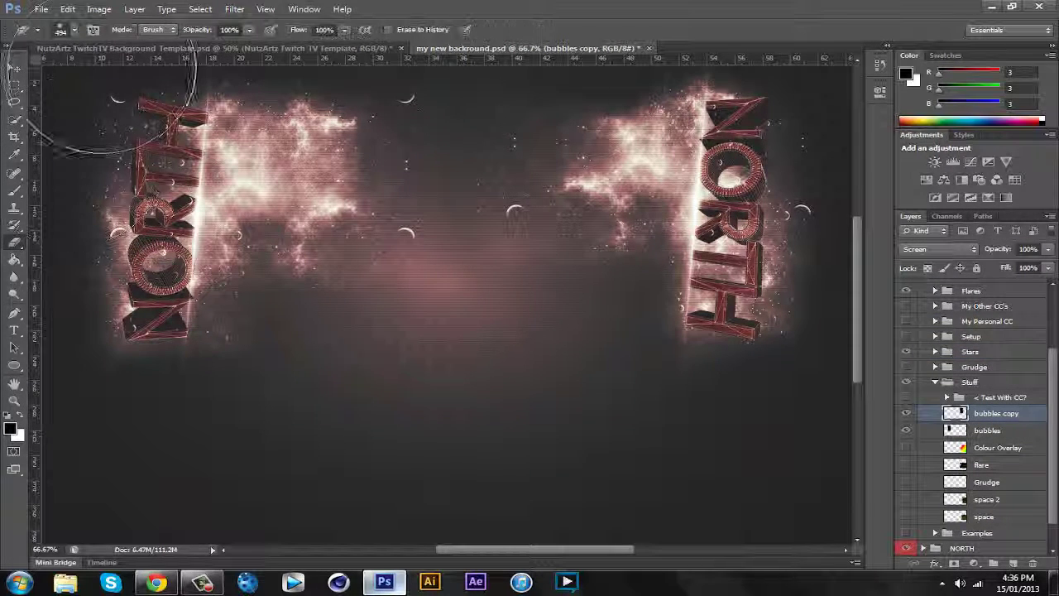
left_click(14, 68)
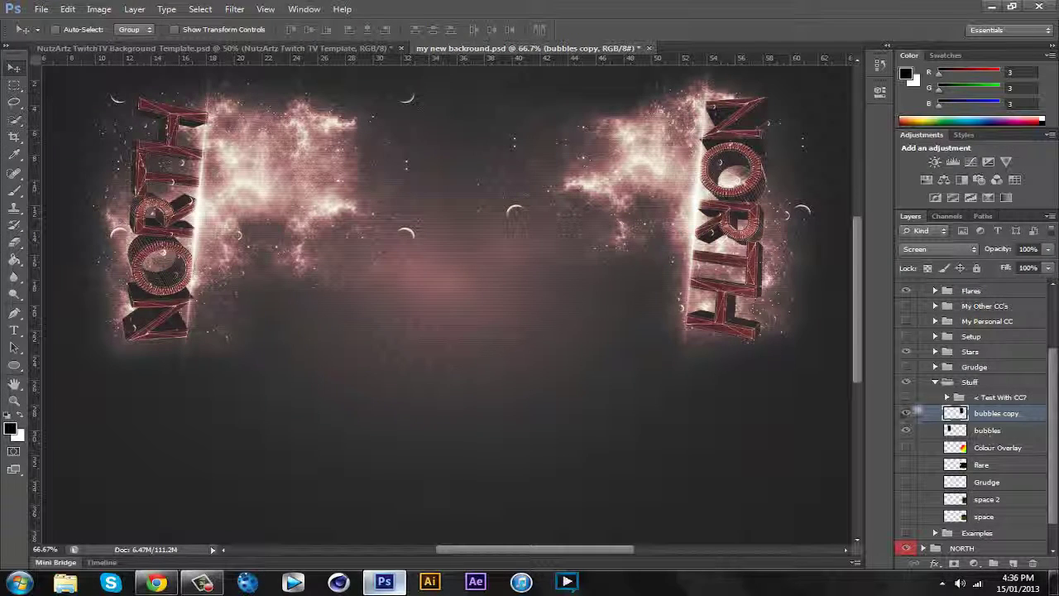
- Collapse the Stuff groups, expand Things and select KerrDZN Space 2 BY ME copy for erasing
left_click(947, 382)
left_click(936, 382)
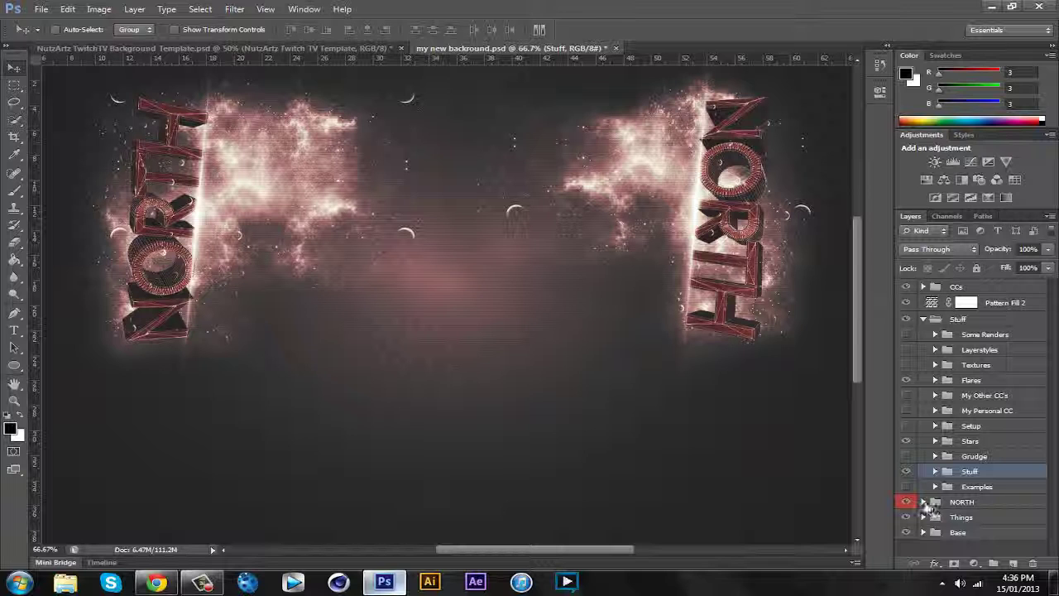
left_click(925, 502)
left_click(925, 502)
left_click(925, 321)
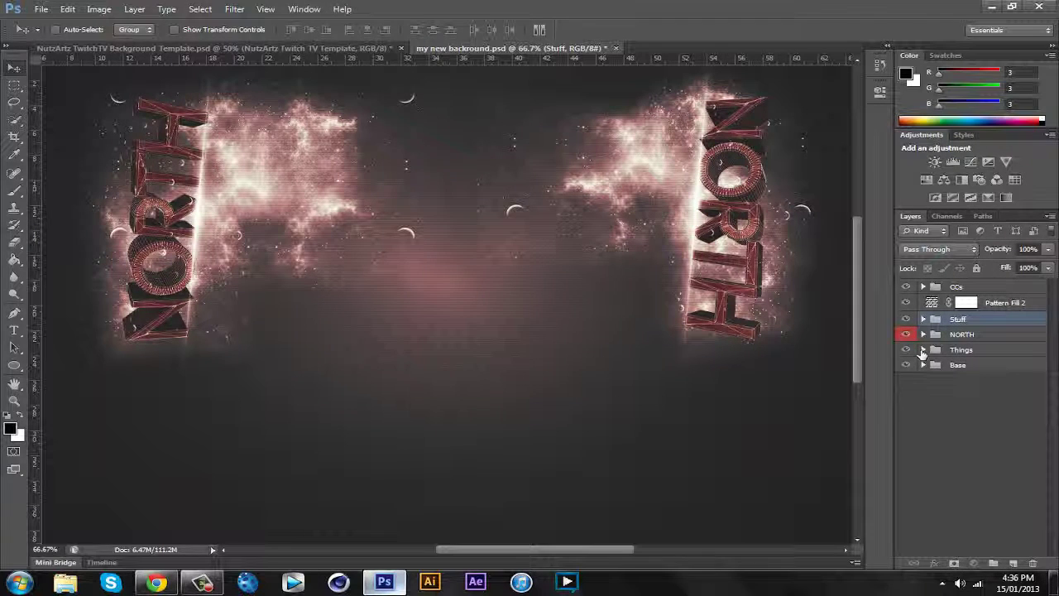
left_click(924, 350)
left_click(949, 365)
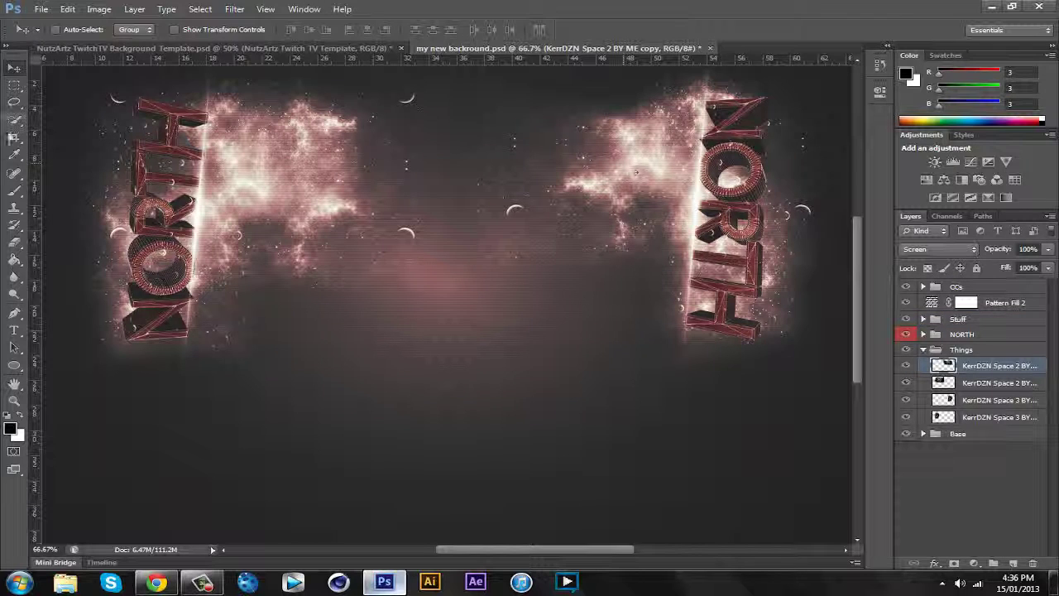
left_click(14, 241)
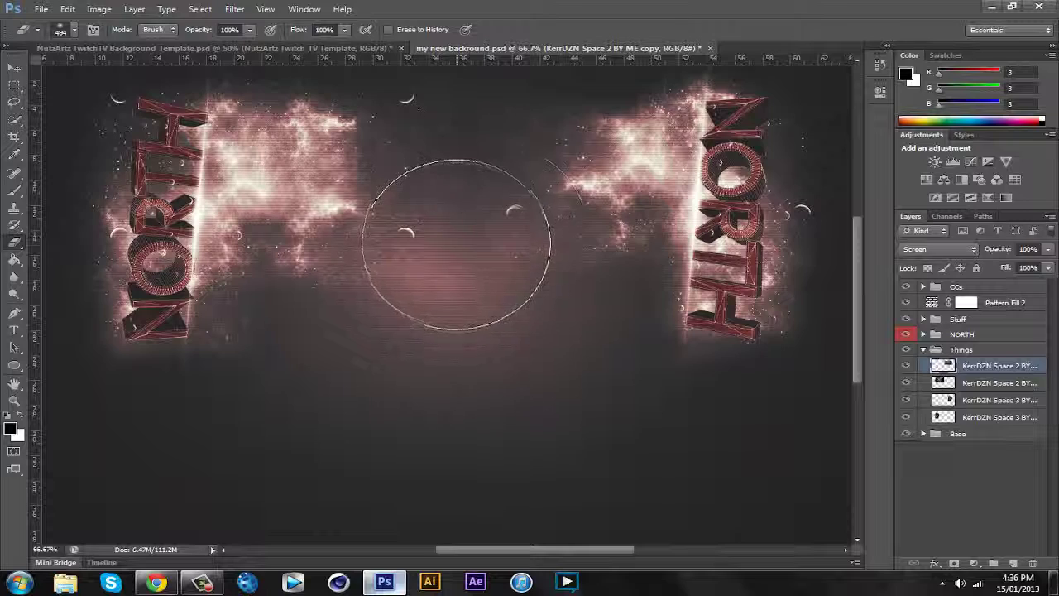
- Erase the pink nebula beside both NORTH texts on the KerrDZN Space 2 layers, undoing one stroke
mouse_move(593, 112)
left_mouse_down()
mouse_move(544, 184)
mouse_move(556, 107)
left_mouse_up()
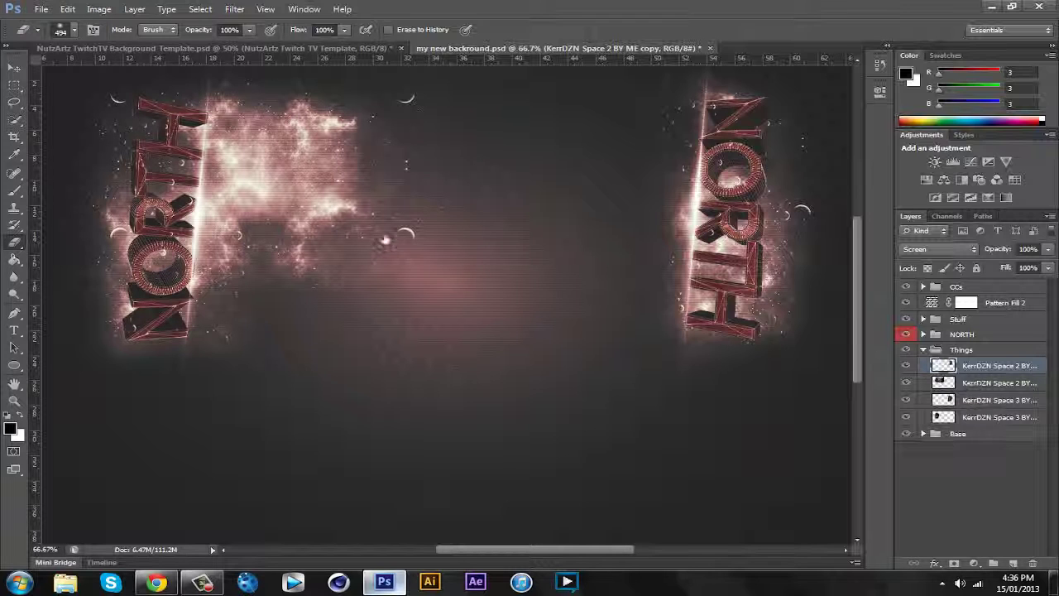
left_click(993, 382)
mouse_move(373, 166)
left_mouse_down()
mouse_move(298, 157)
mouse_move(222, 248)
mouse_move(248, 182)
mouse_move(331, 158)
left_mouse_up()
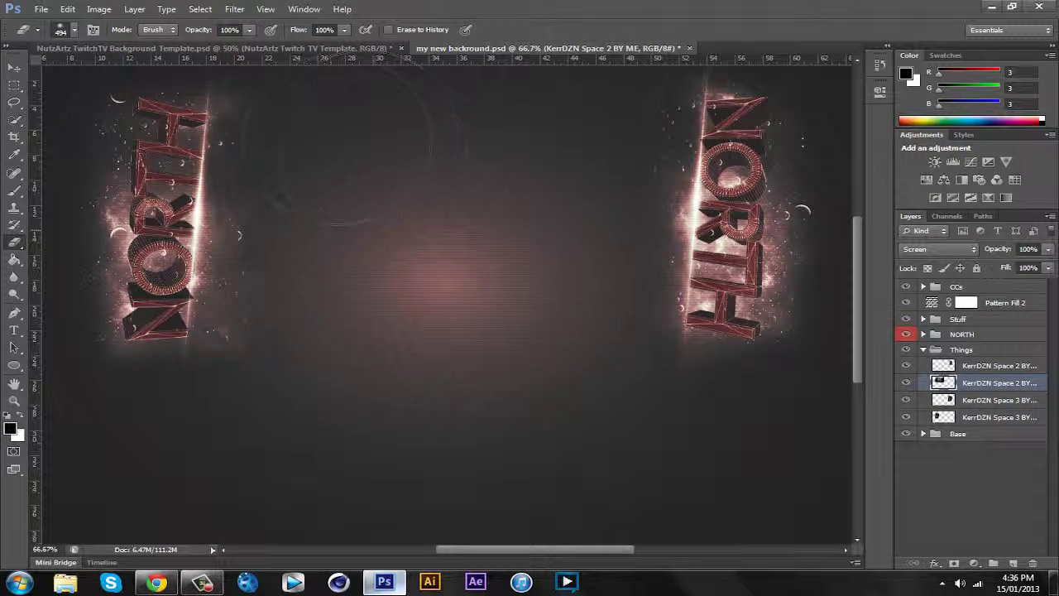
left_click(99, 9)
mouse_move(97, 31)
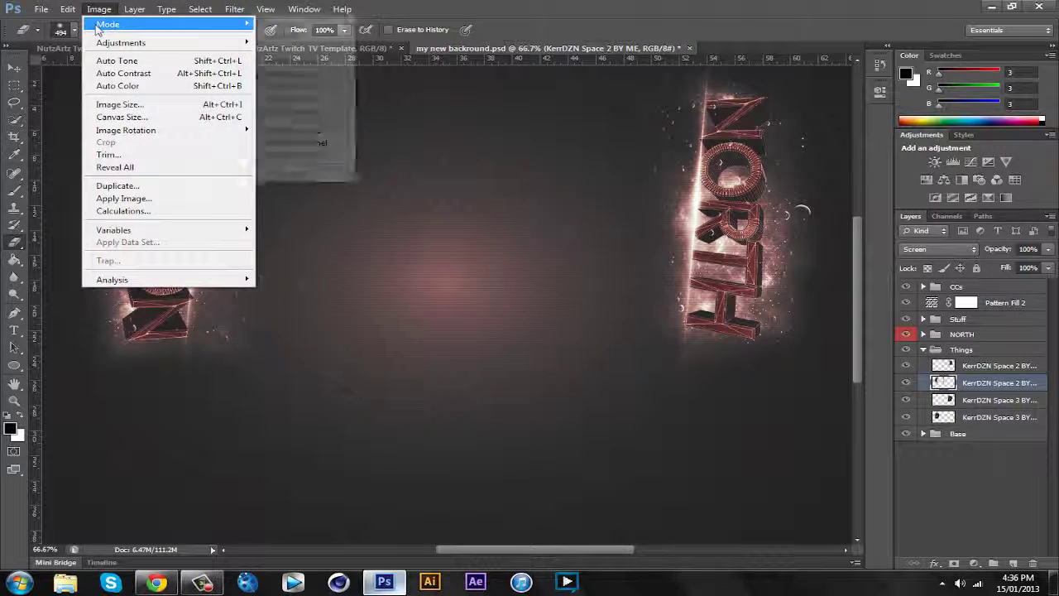
left_click(91, 24)
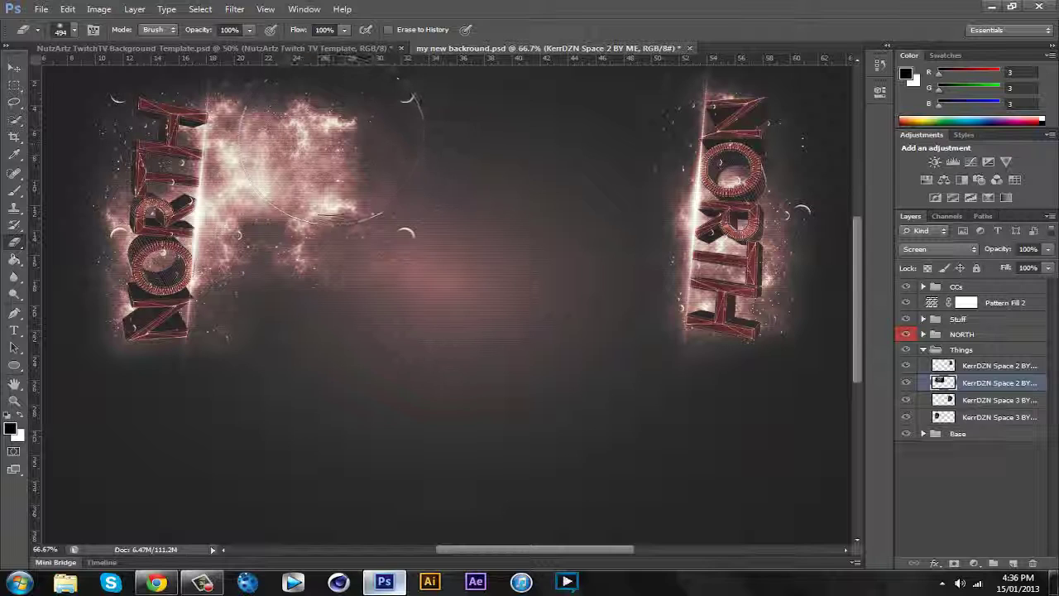
mouse_move(331, 141)
left_mouse_down()
mouse_move(331, 331)
mouse_move(329, 323)
left_mouse_up()
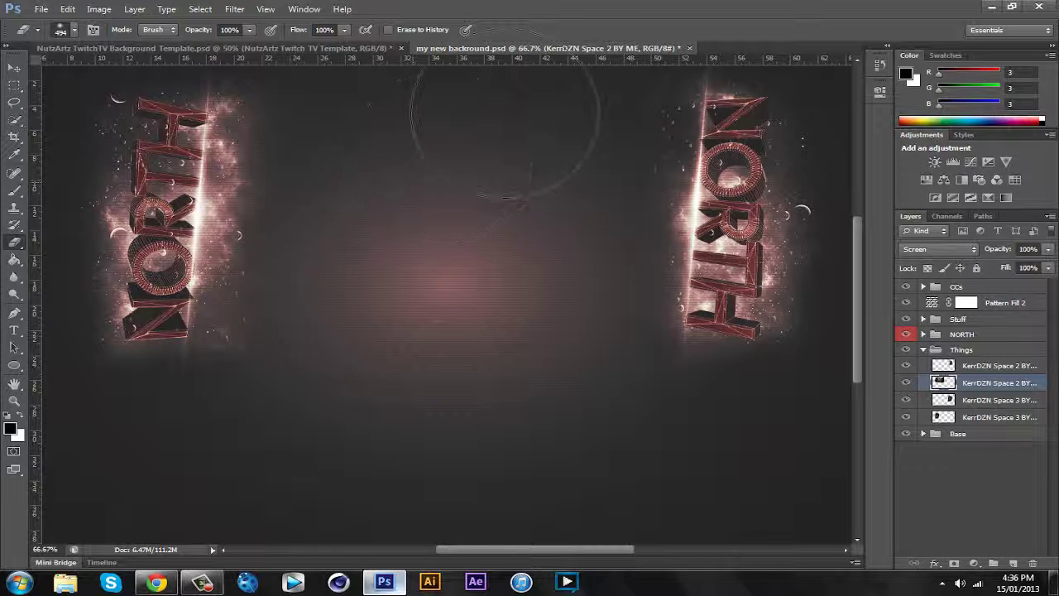
mouse_move(322, 198)
left_mouse_down()
mouse_move(343, 119)
mouse_move(414, 208)
left_mouse_up()
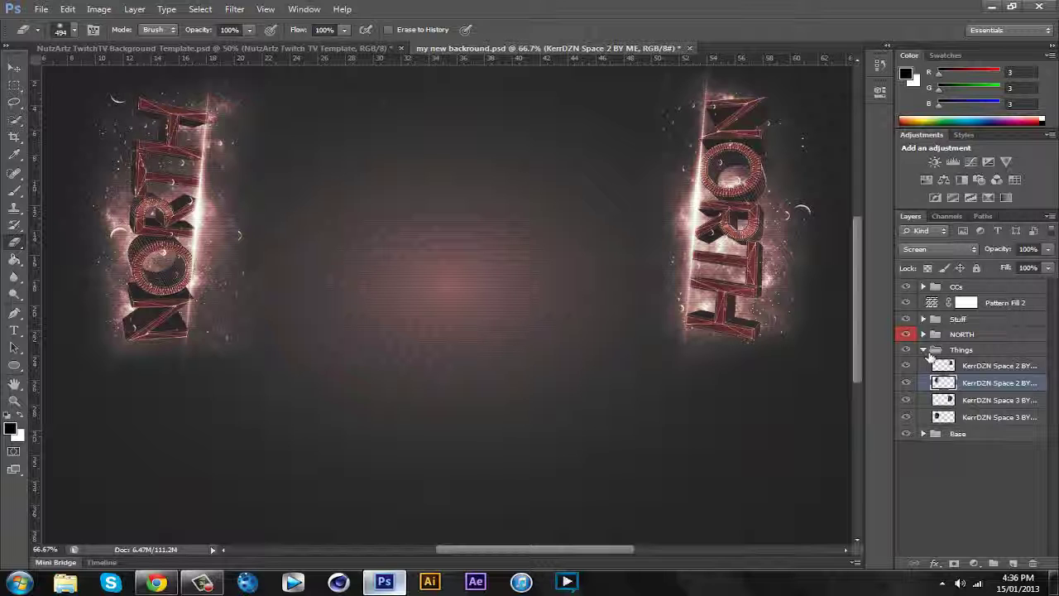
- Collapse Things, open the inner Stuff group and select the bubbles and bubbles copy layers
left_click(930, 354)
left_click(924, 350)
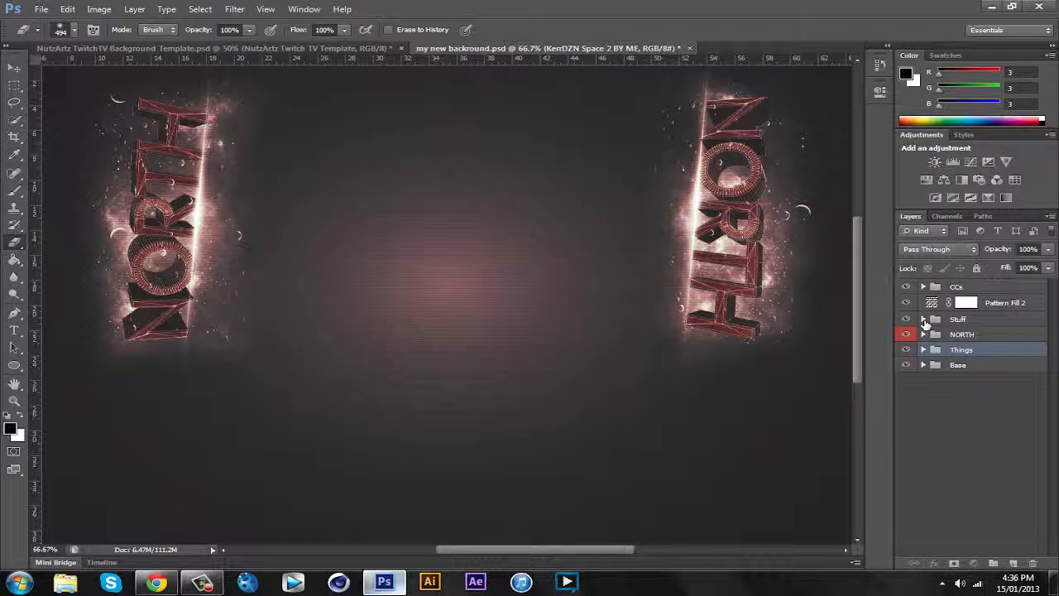
left_click(924, 319)
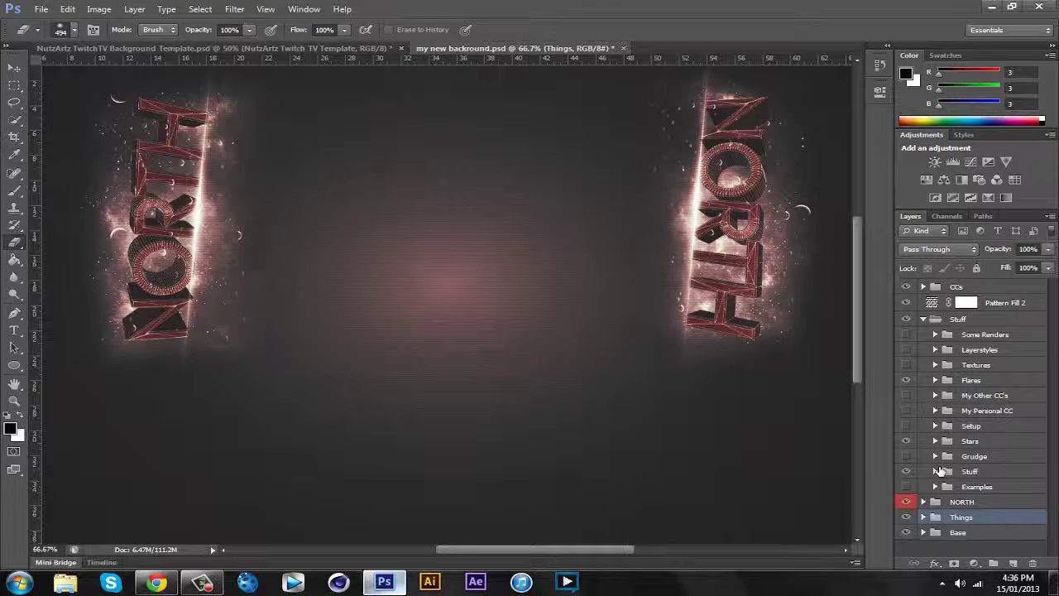
left_click(938, 471)
scroll(961, 480, "down", 1)
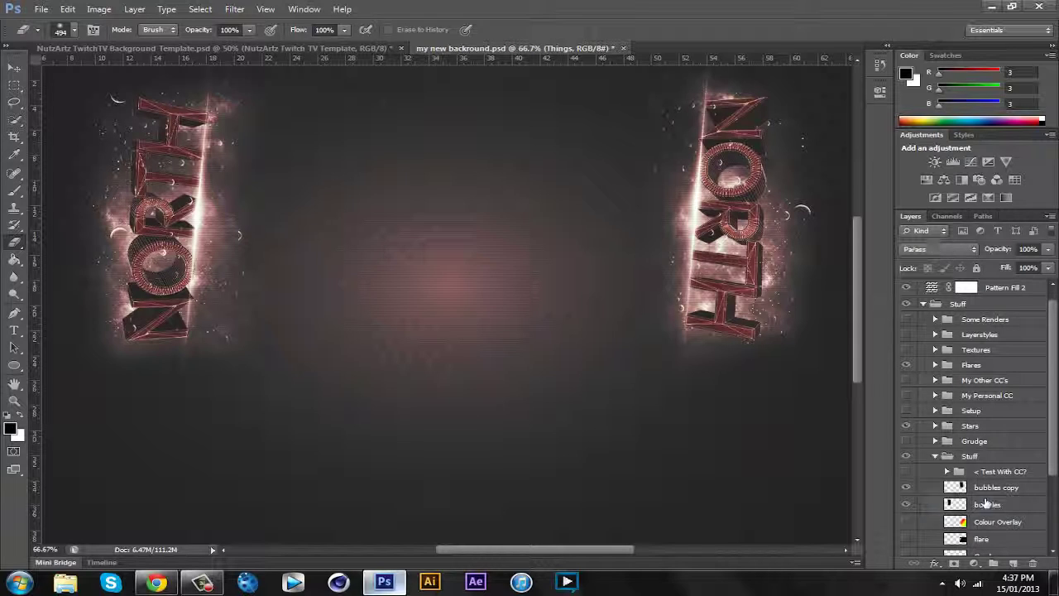
left_click(987, 502)
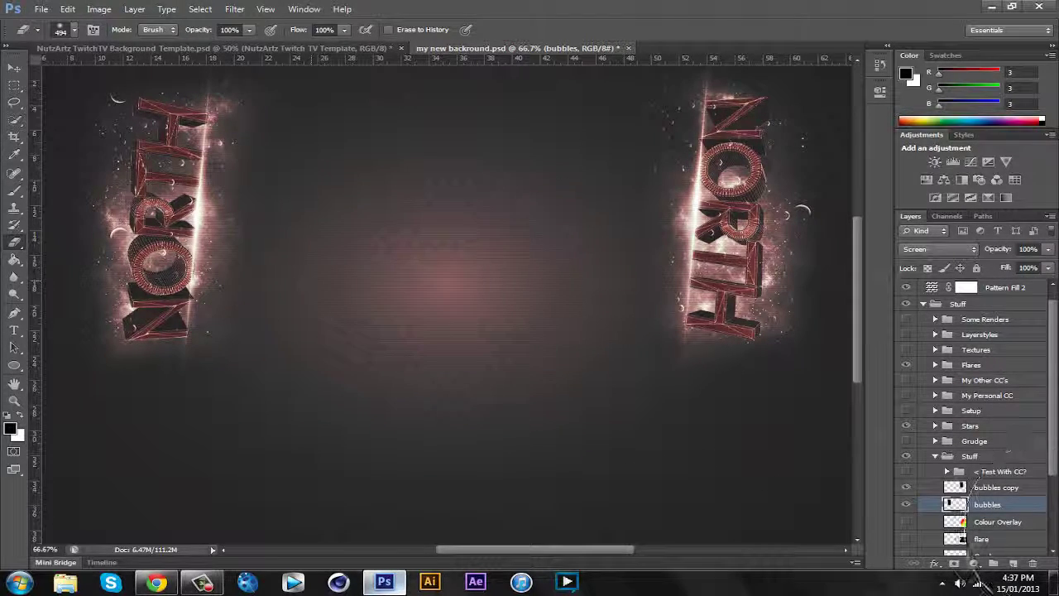
left_click(993, 472)
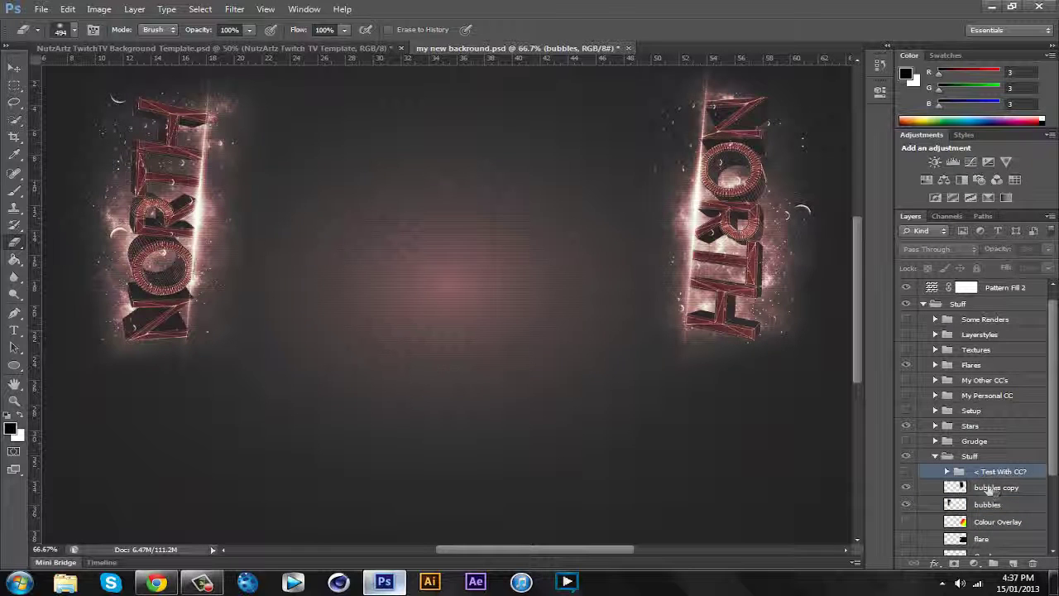
left_click(952, 488)
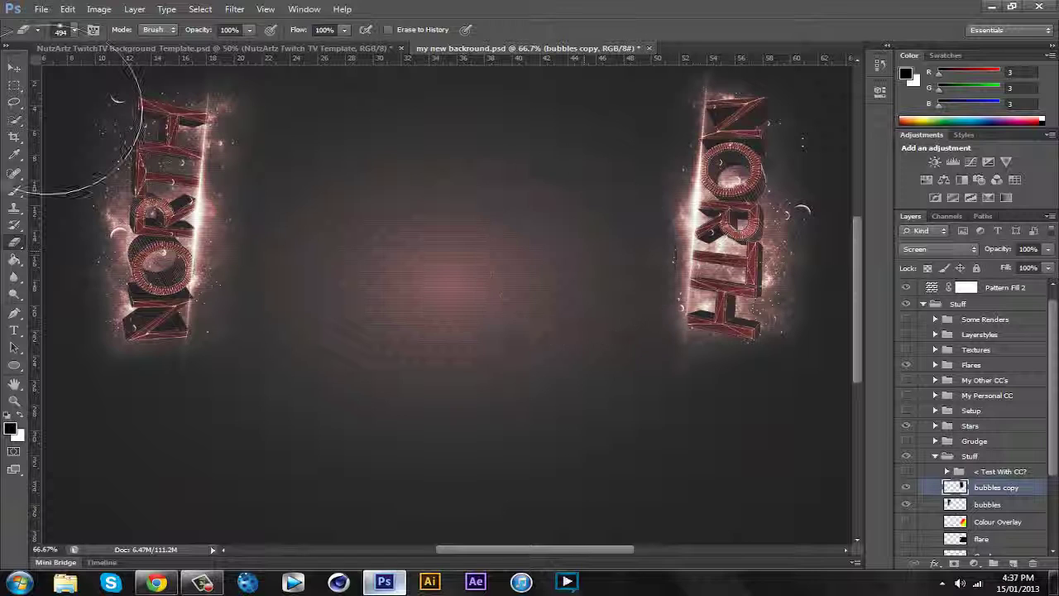
left_click(12, 68)
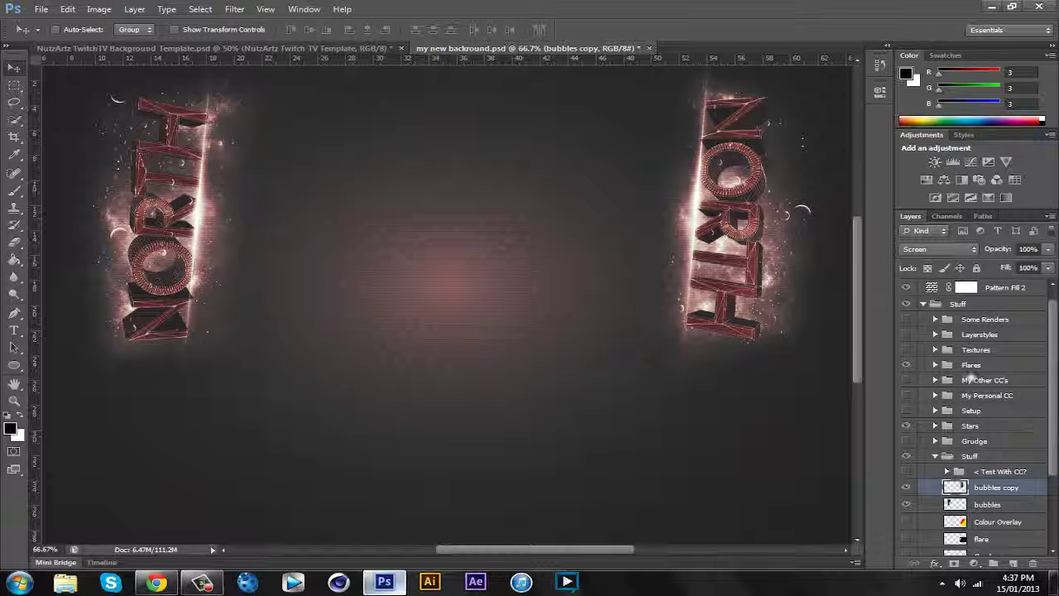
left_click(935, 456)
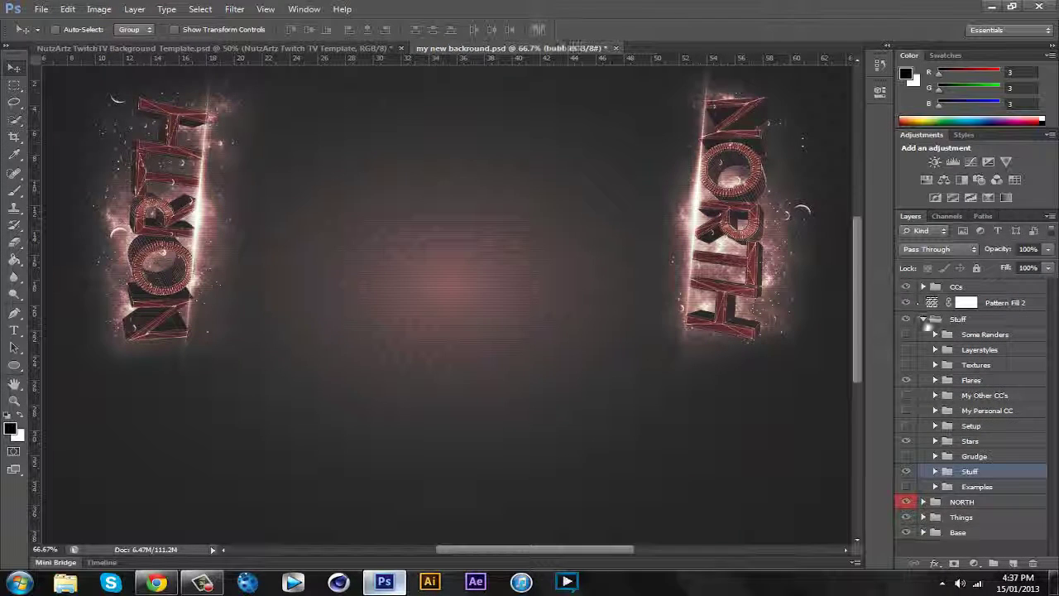
- Move the Pattern Fill 2 through Things layers into a new Group 2
left_click(924, 319)
left_click(957, 286)
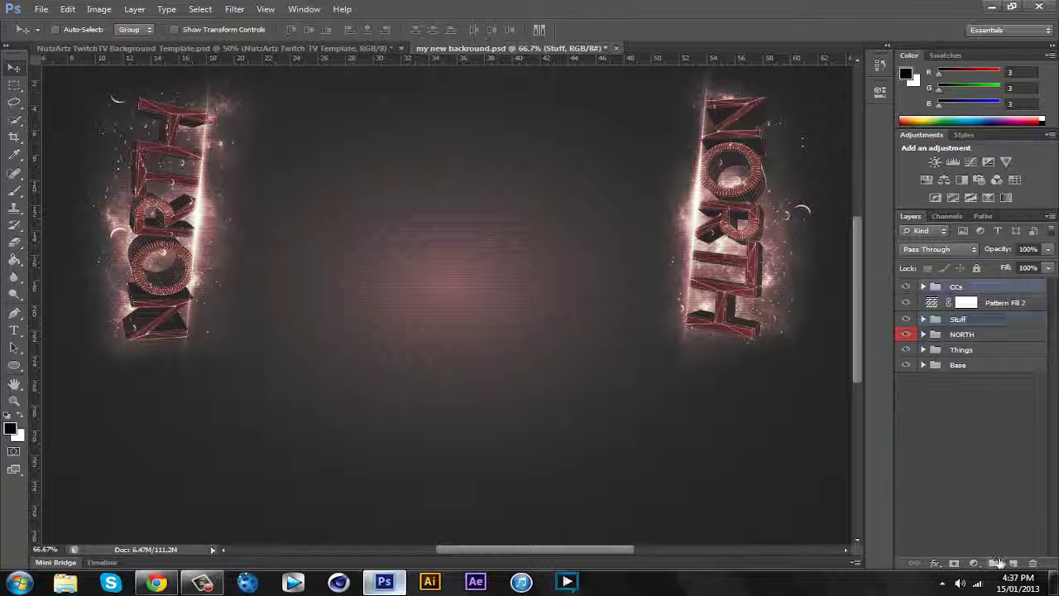
left_click(993, 563)
key("alt+bracketleft")
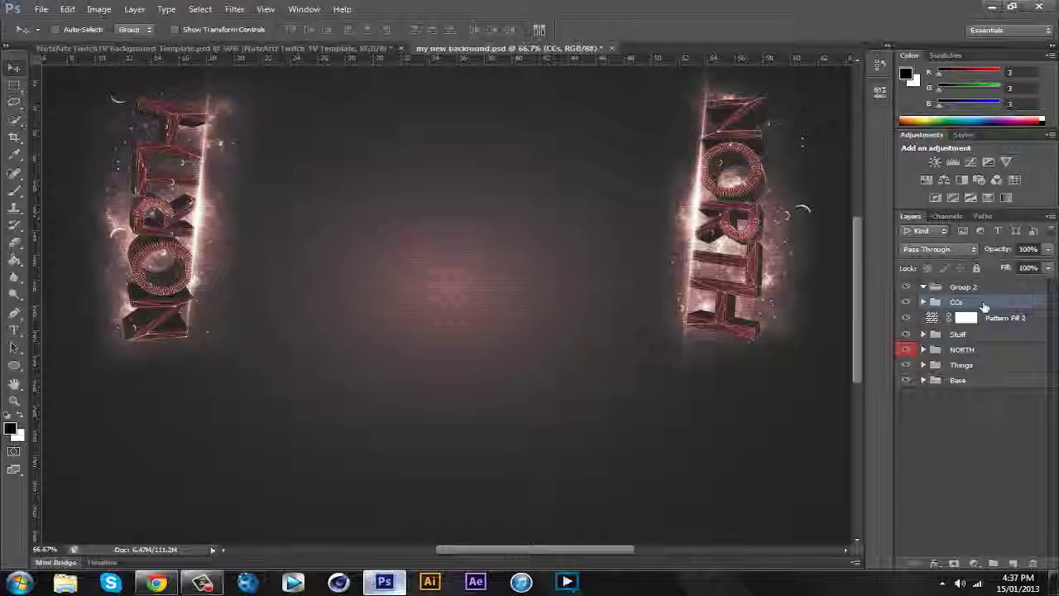
left_click(985, 307, "shift")
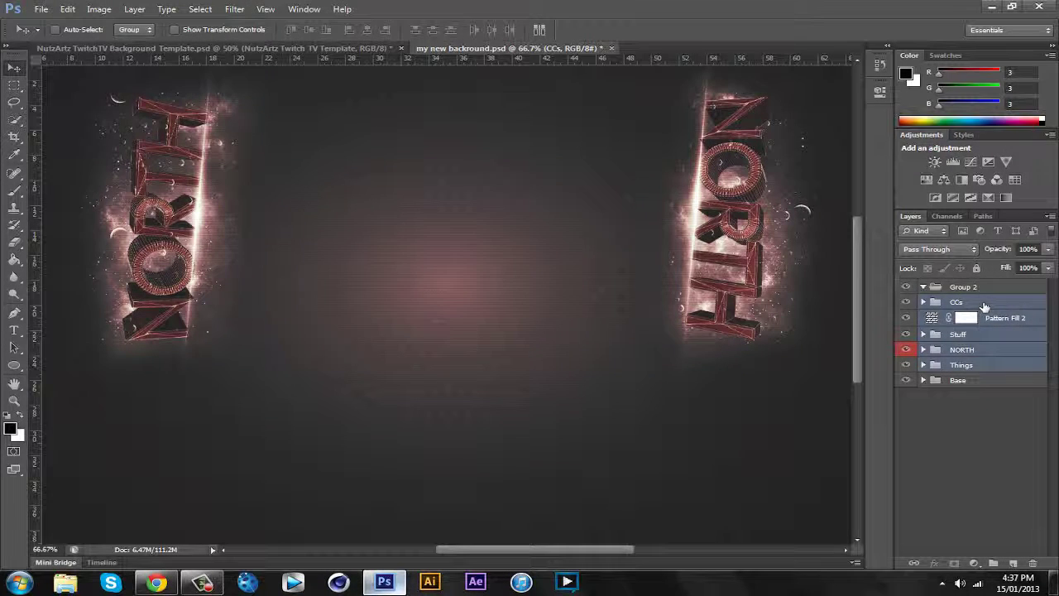
left_click_drag(985, 307, 928, 291)
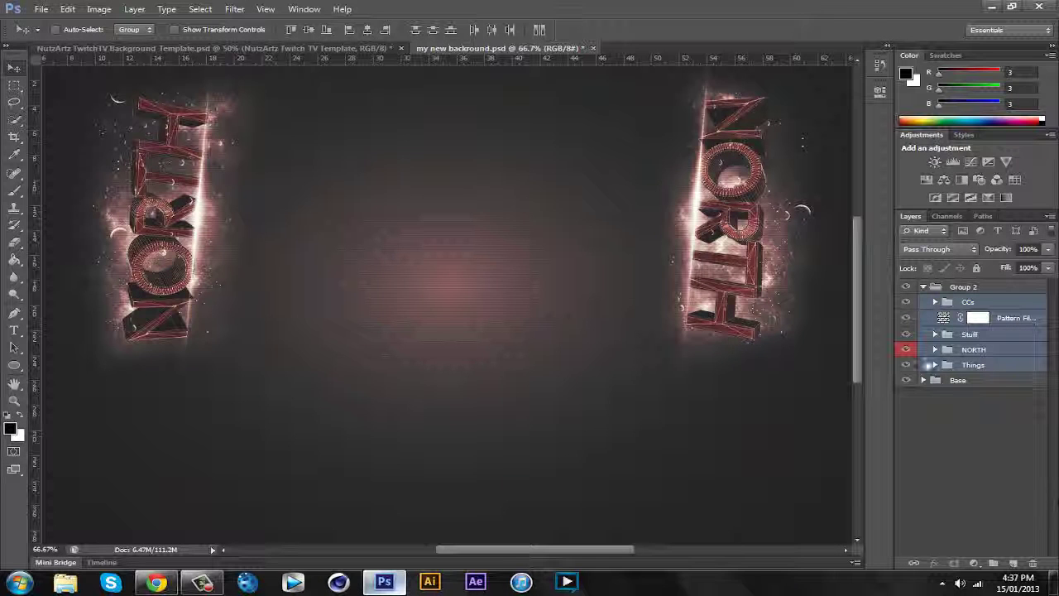
- Collapse Group 2 and rename it to 'Twitch BG'
left_click(925, 286)
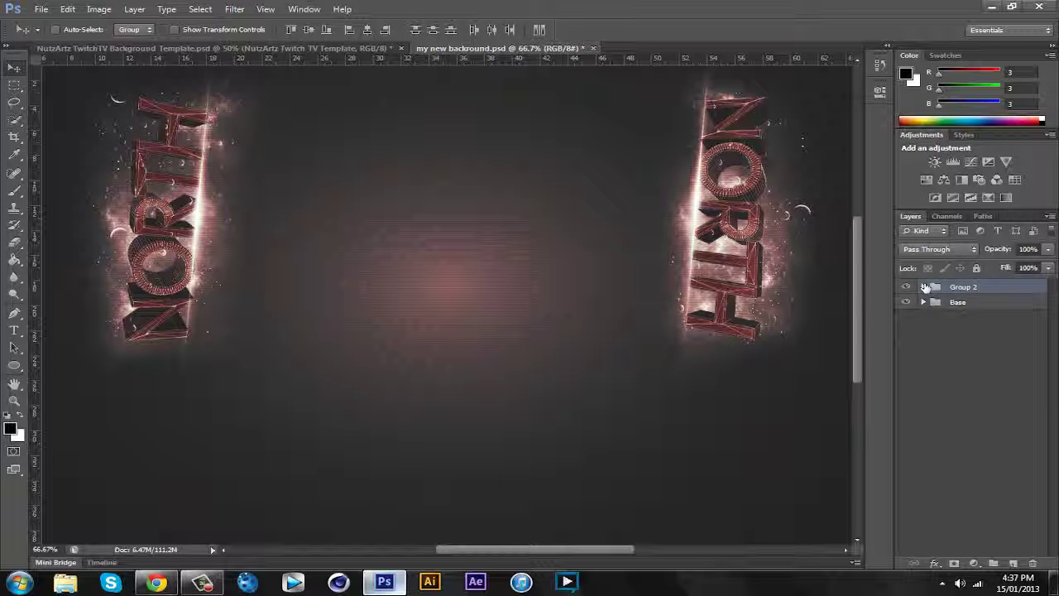
left_click(948, 292)
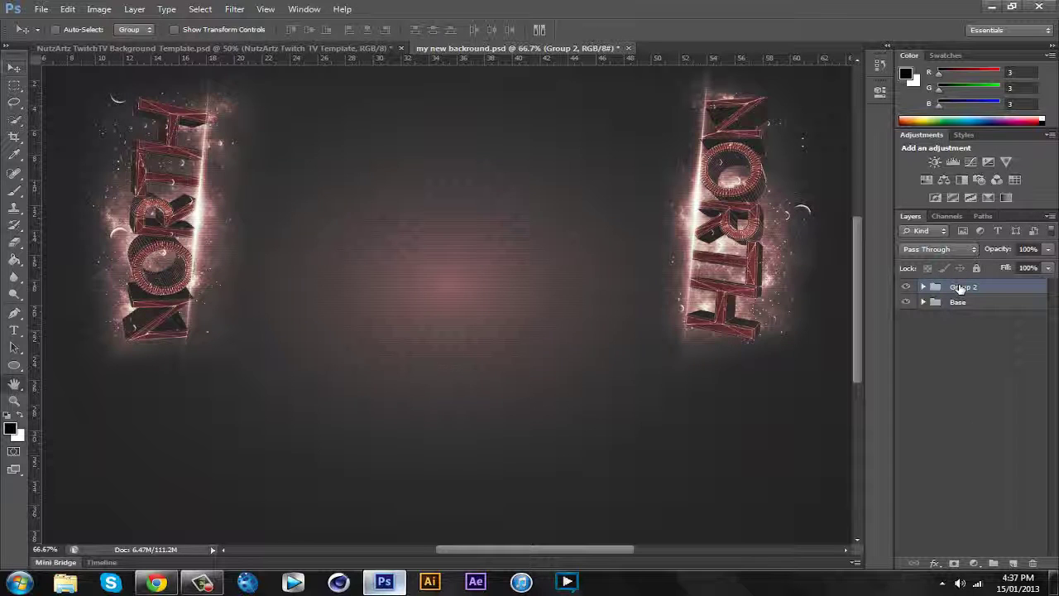
double_click(961, 291)
left_click(836, 285)
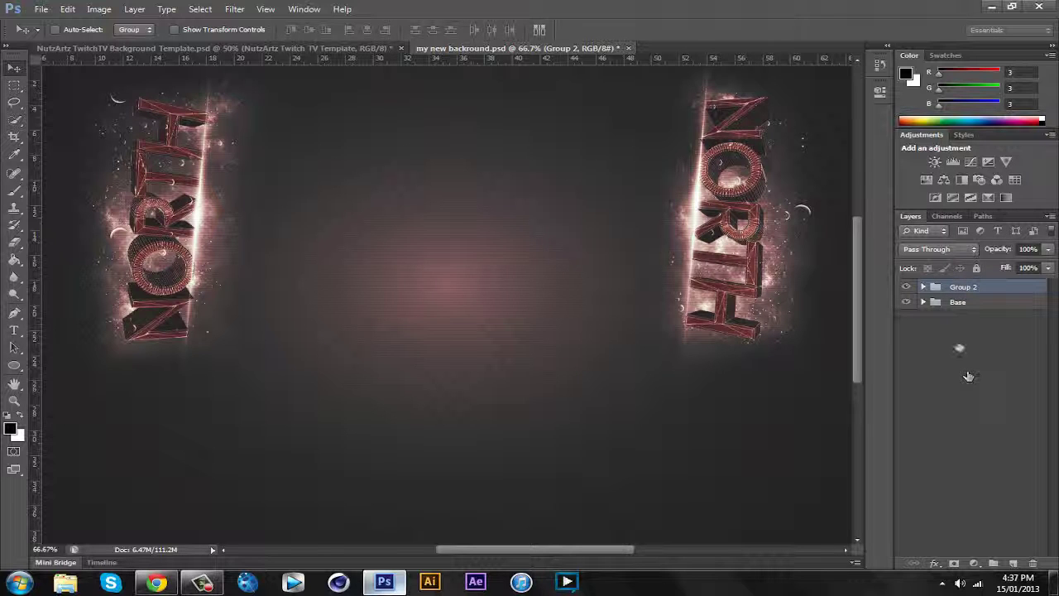
double_click(960, 287)
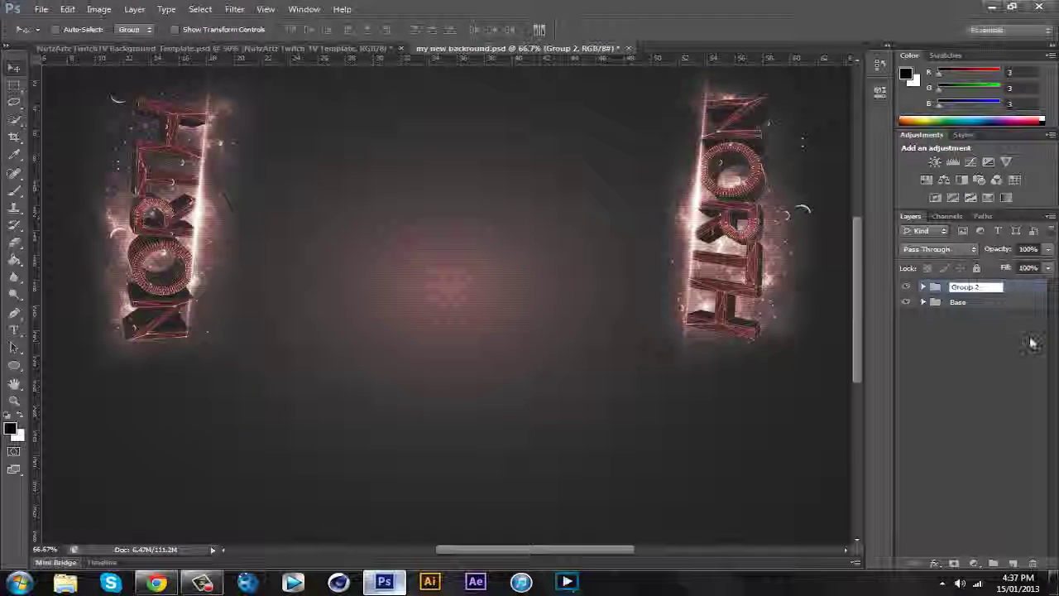
key("Delete")
key("Delete")
key("Delete")
key("Delete")
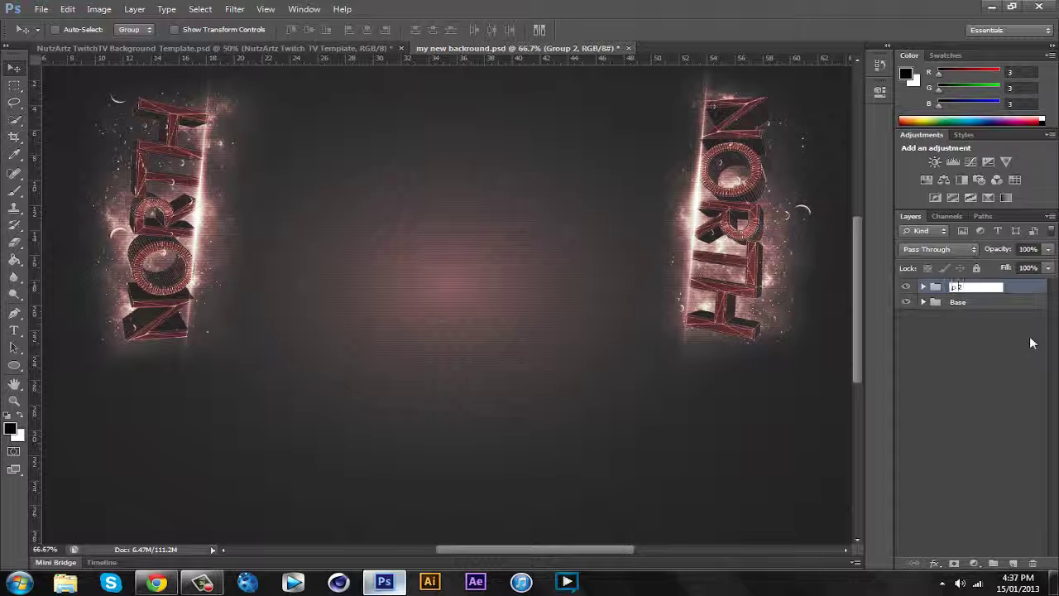
key("Delete")
type("Twitch BG")
key("Return")
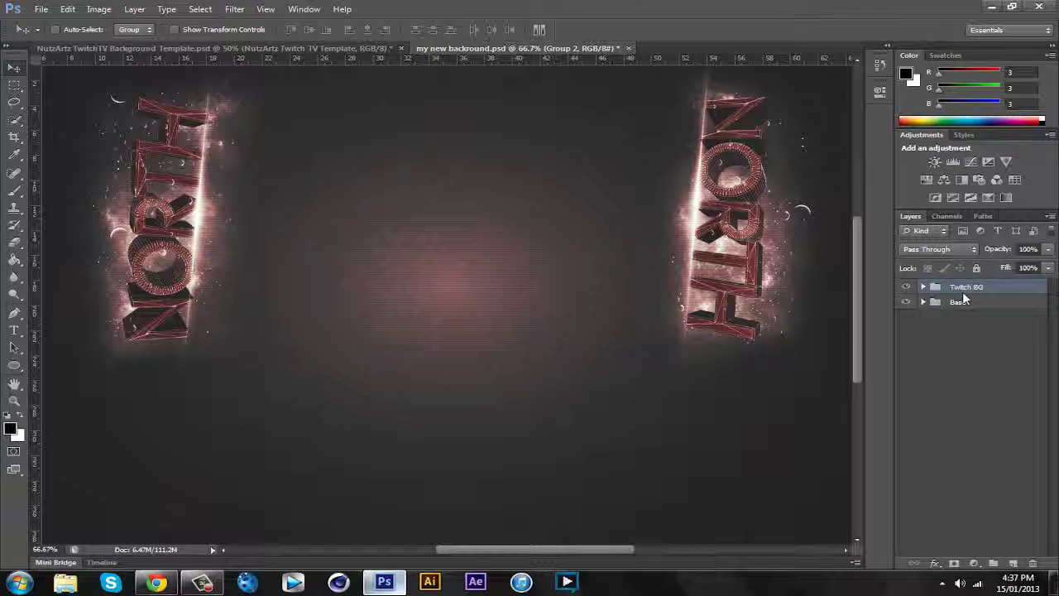
left_click(120, 93)
- Dismiss the no-layers error, select Twitch BG and drag it onto the NutzArtz template tab
left_click(536, 139)
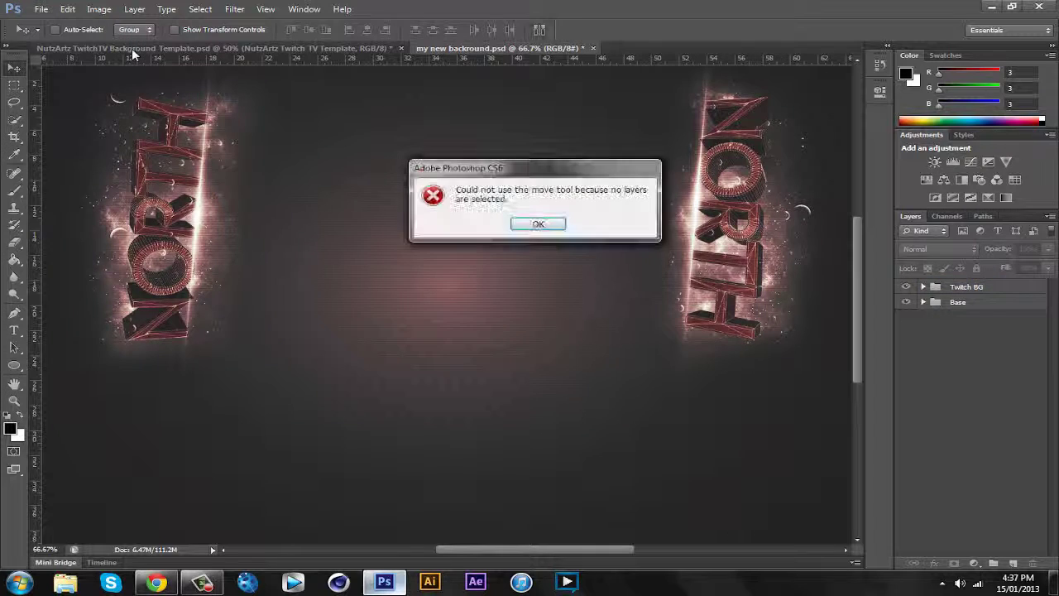
left_click(554, 231)
left_click(1023, 292)
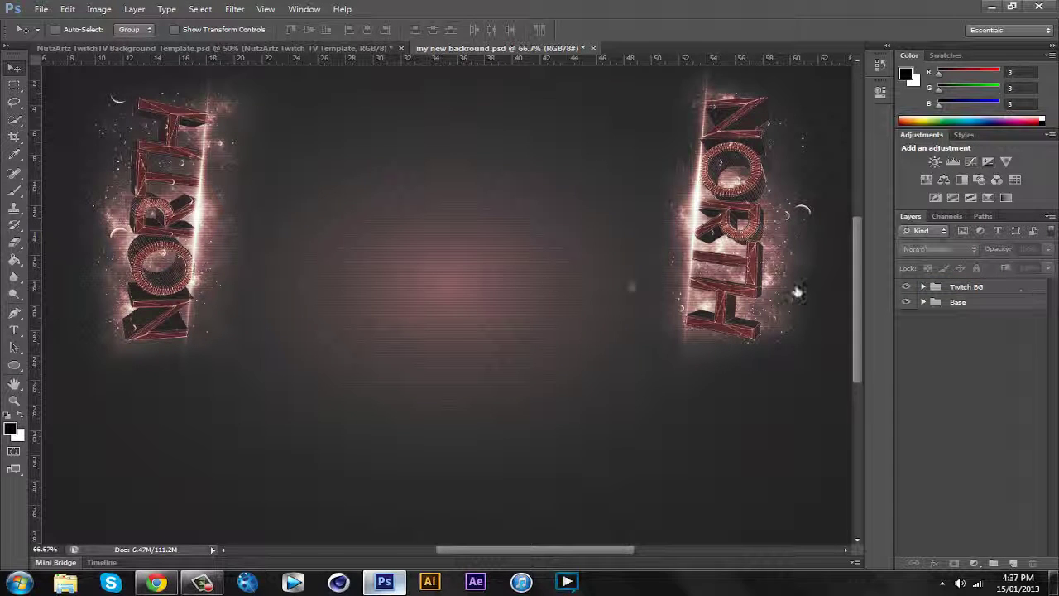
left_click_drag(306, 234, 261, 280)
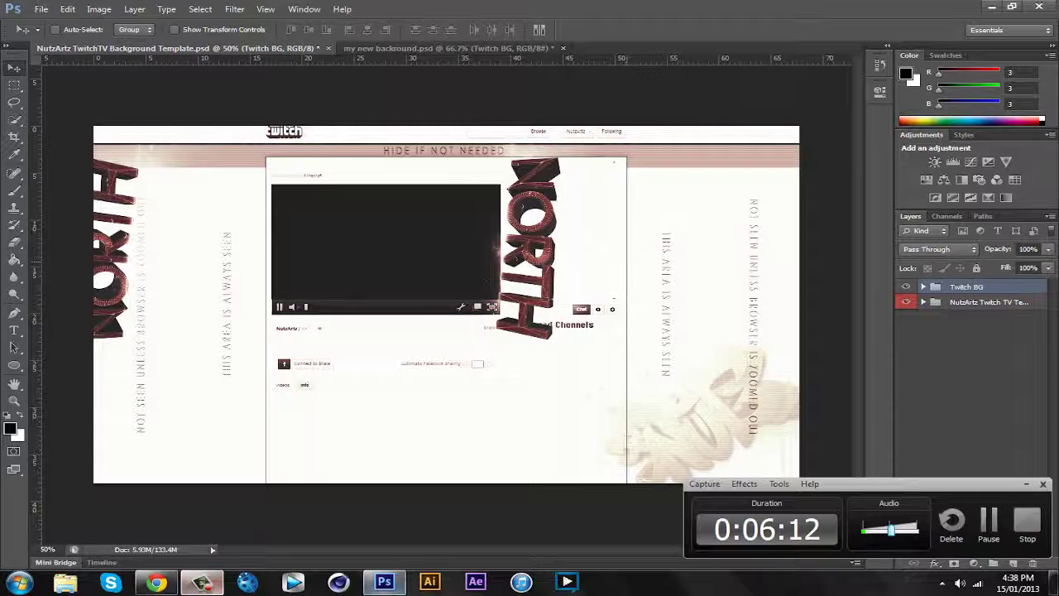
- Switch from Photoshop to Chrome's Twitch channel Design settings tab
left_click(1026, 486)
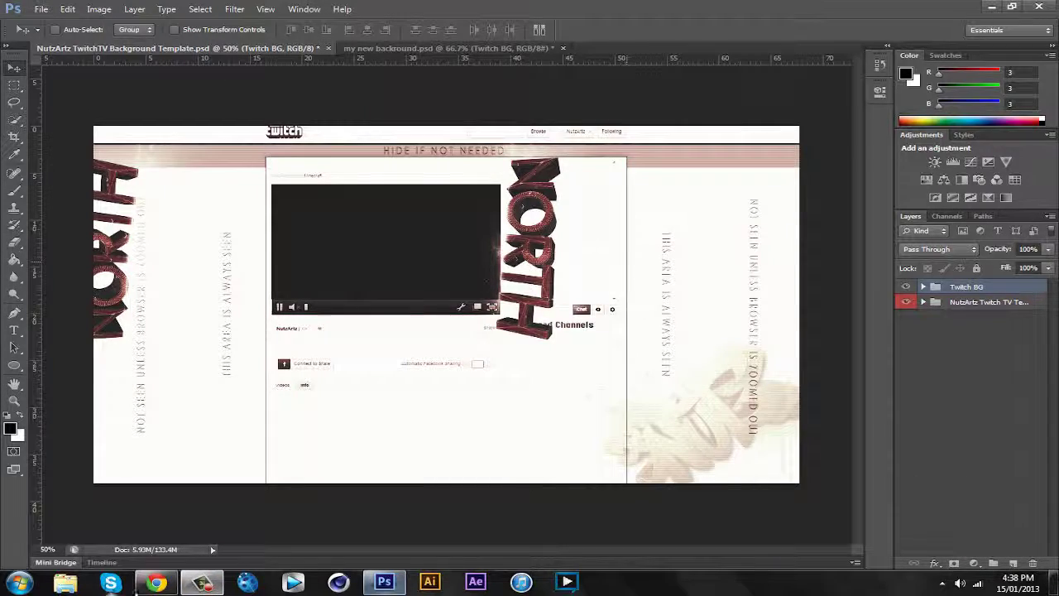
left_click(157, 583)
left_click(120, 9)
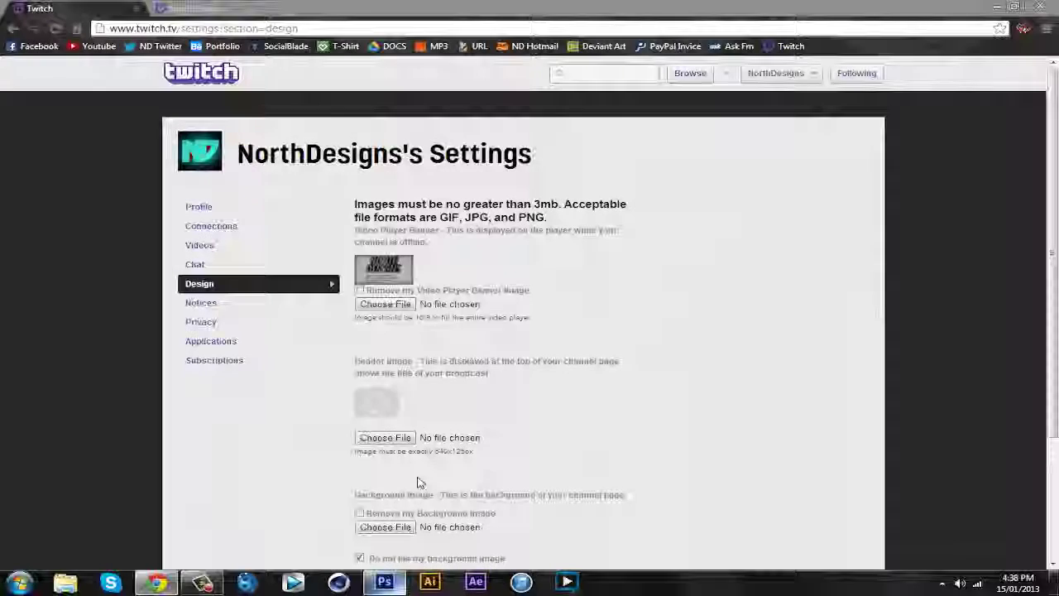
- Minimize Chrome to bring the Photoshop background document back
left_click(997, 7)
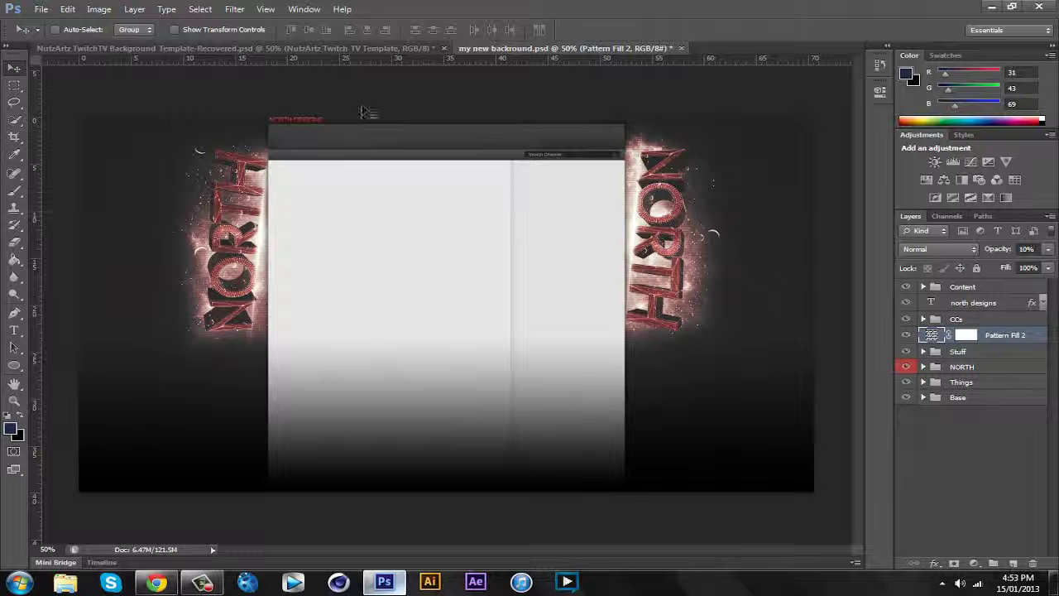
- Delete the Content group and wrap the north designs layer in a new group named Twitch BG
left_click(987, 288)
key("Delete")
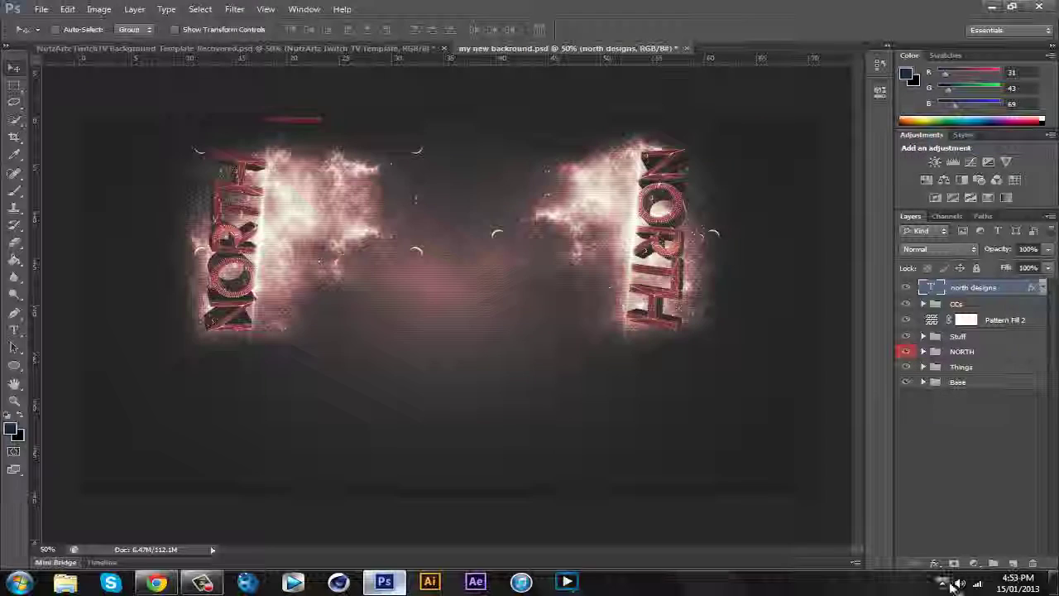
key("ctrl+g")
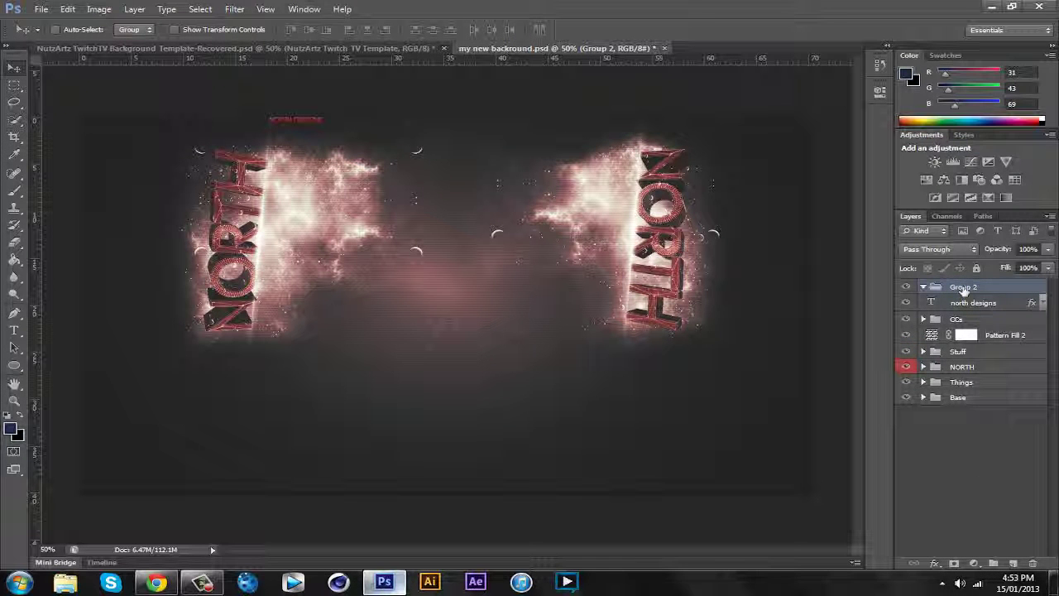
double_click(964, 287)
type("Tex")
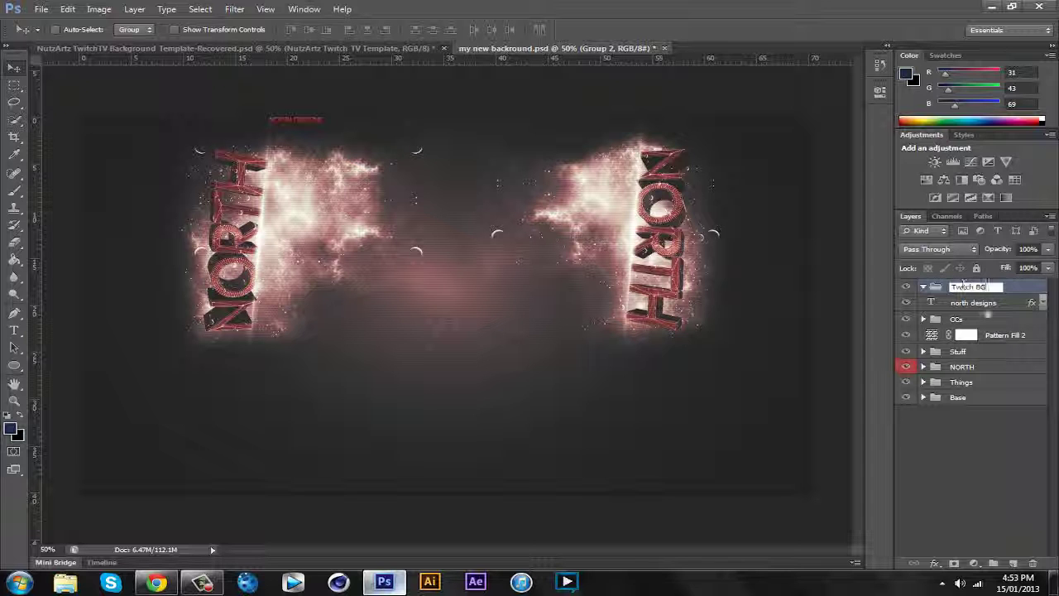
key("Return")
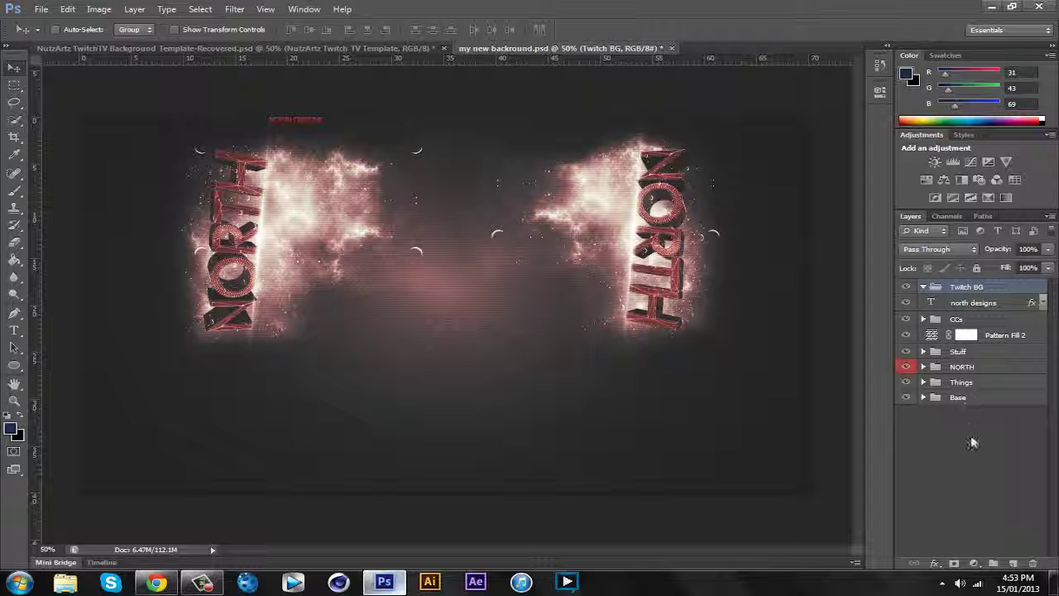
- Move all layers from north designs down to Base into Twitch BG, delete the text layer, and collapse the group
left_click(975, 398)
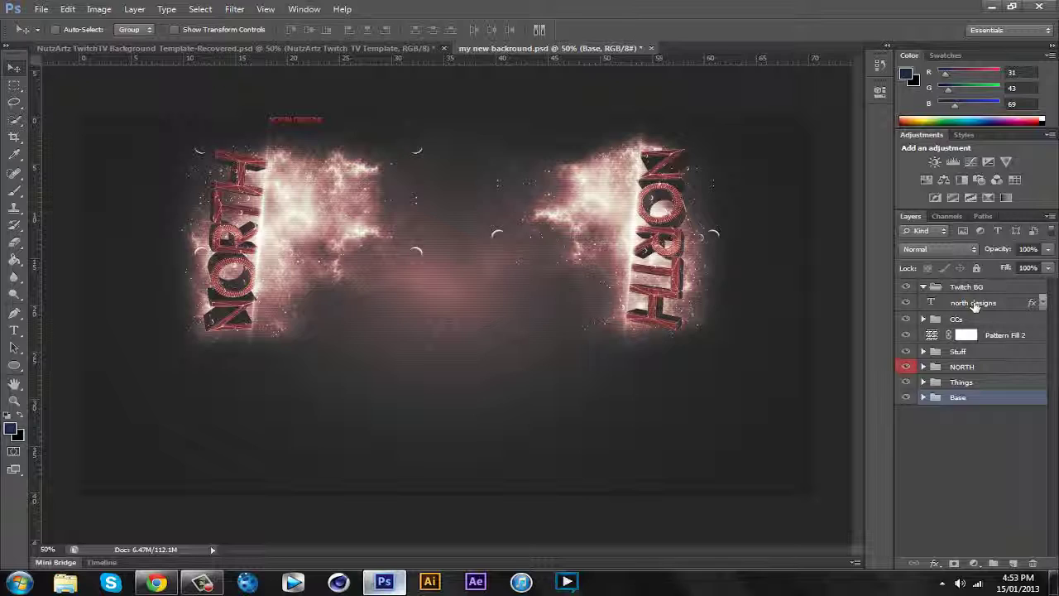
left_click(975, 305, "shift")
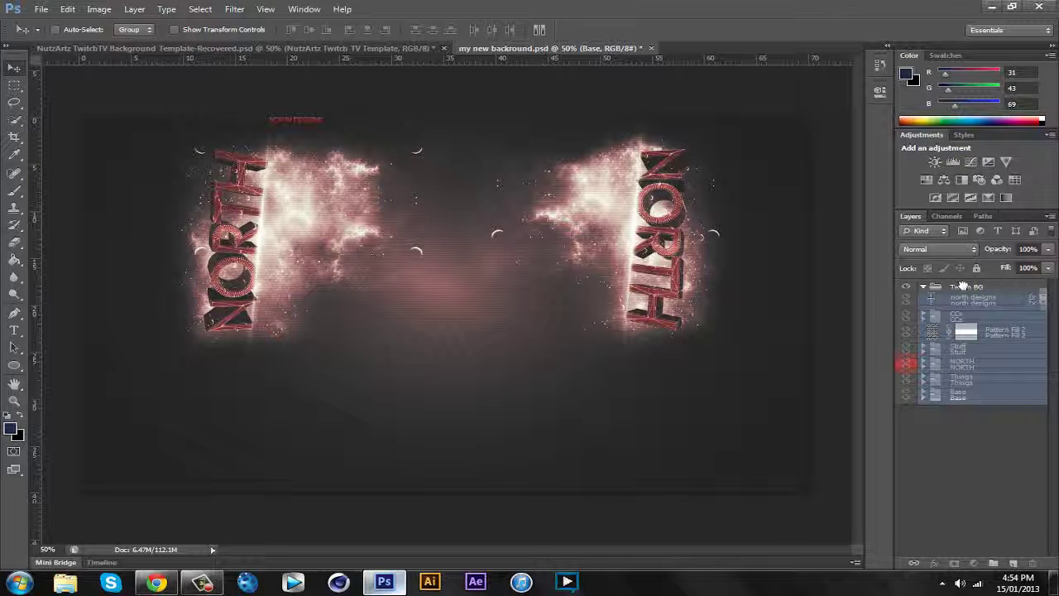
left_click_drag(958, 303, 967, 298)
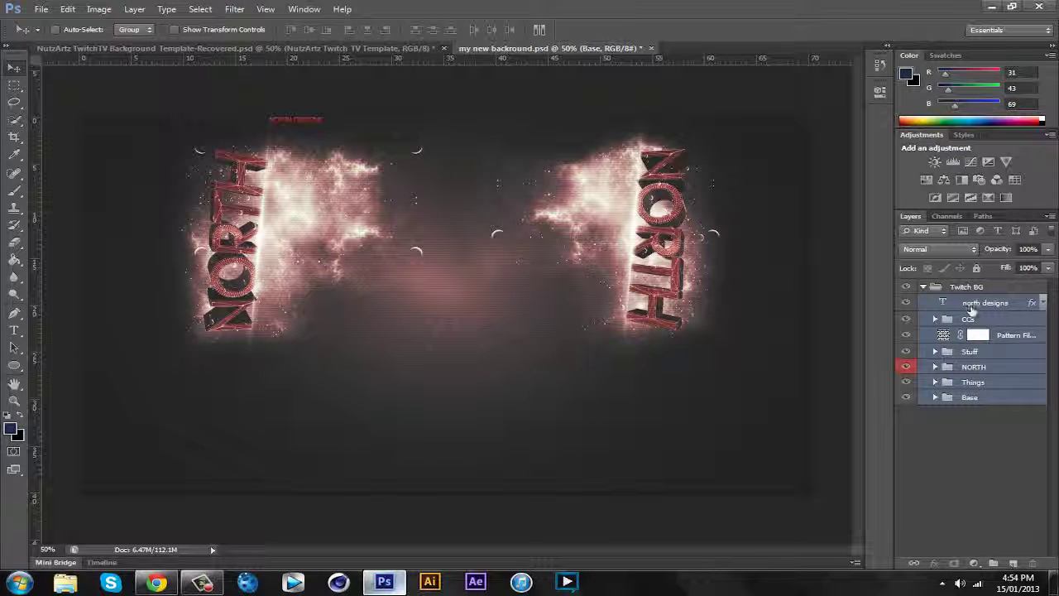
key("Delete")
left_click(927, 287)
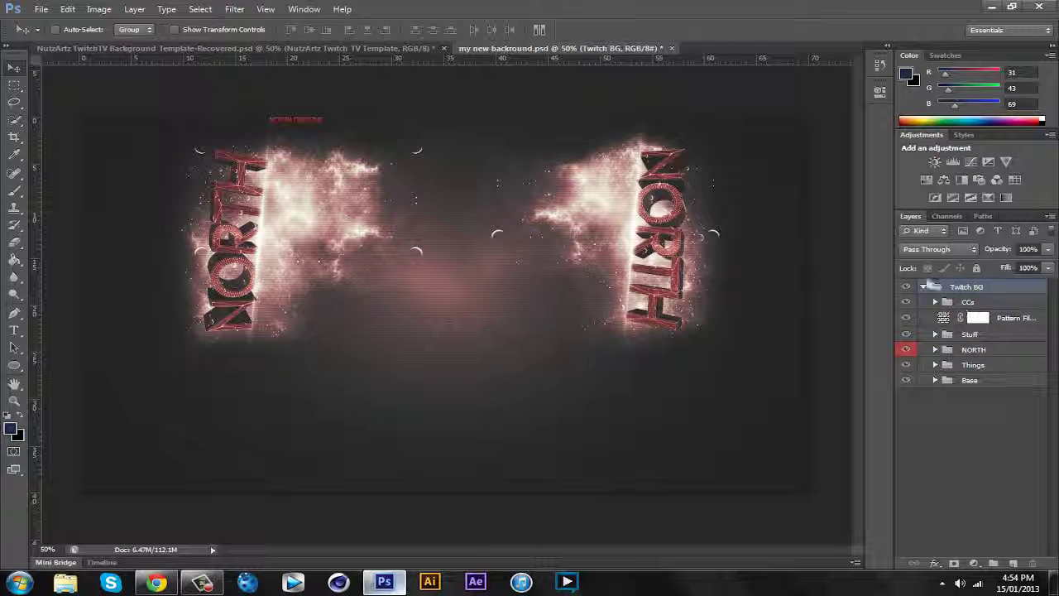
left_click(924, 288)
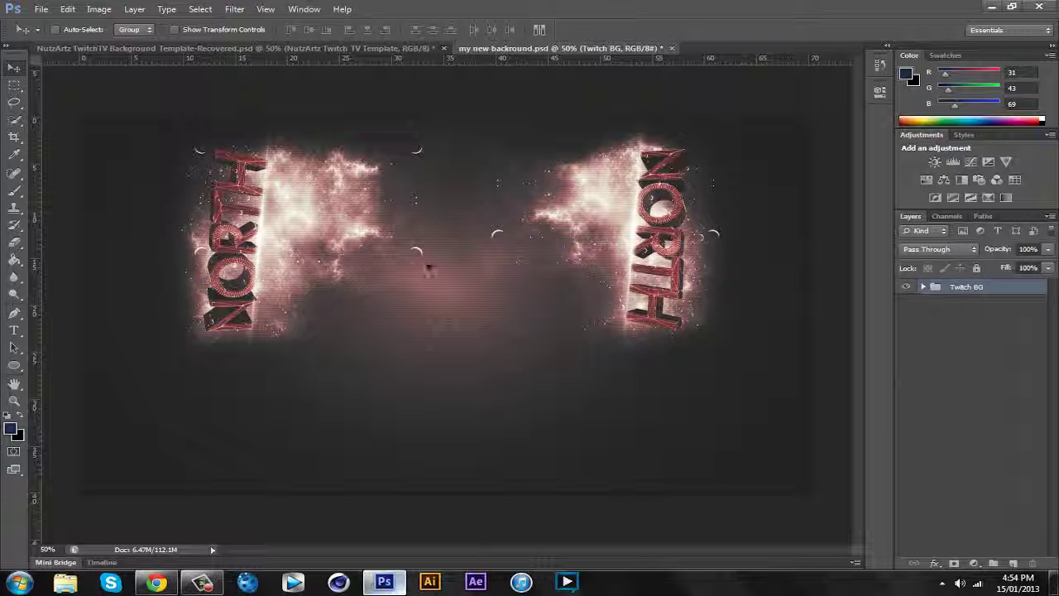
left_click_drag(192, 67, 244, 251)
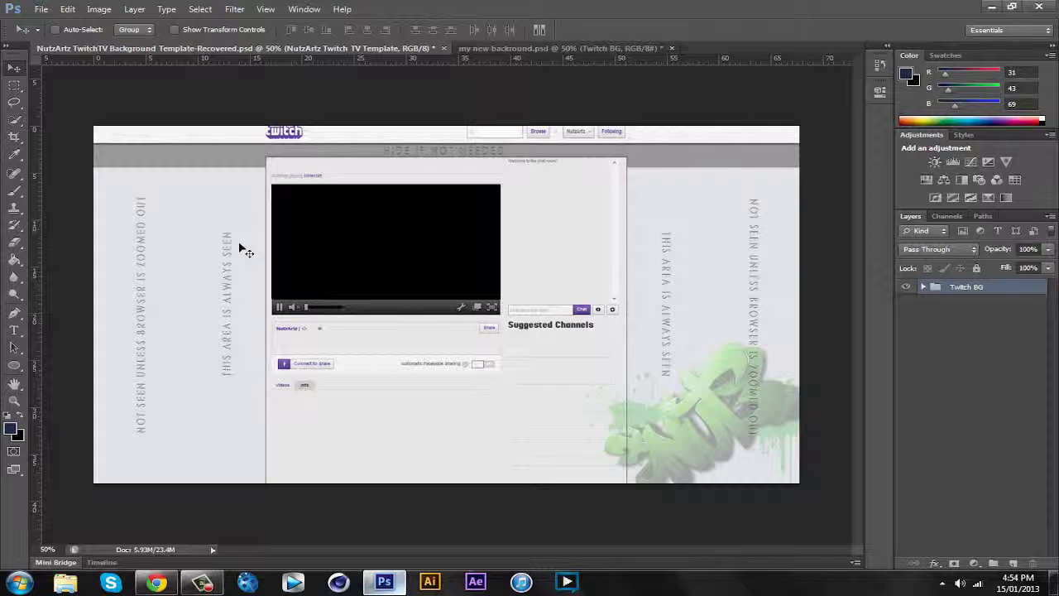
- Drop the Twitch BG group onto the NutzArtz template canvas
left_click_drag(240, 246, 240, 247)
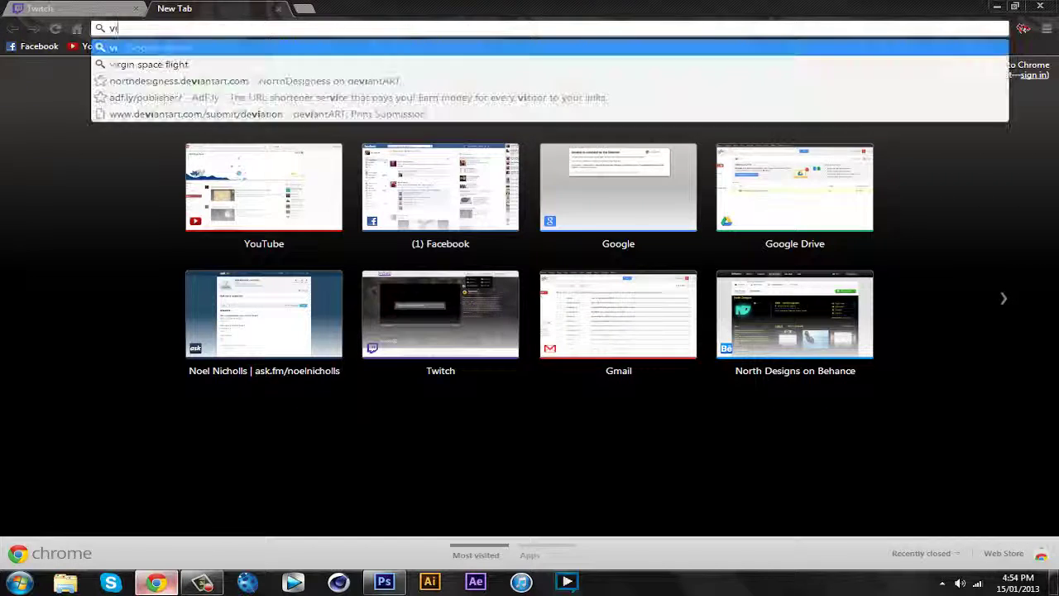
- Search the web for 'virgin space flit' and look over the results
type(" space f")
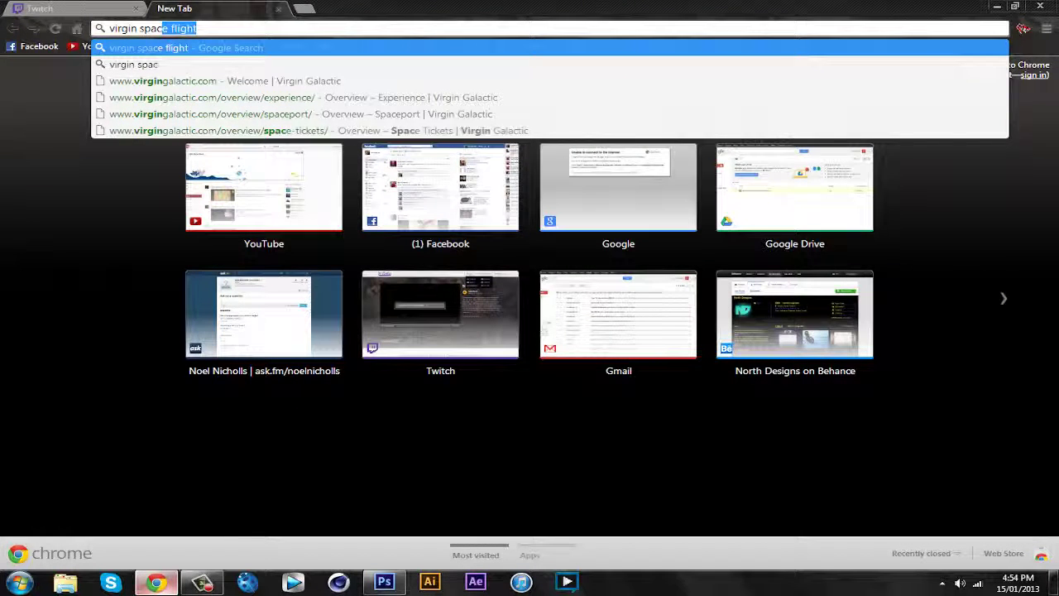
type("lit")
key("Return")
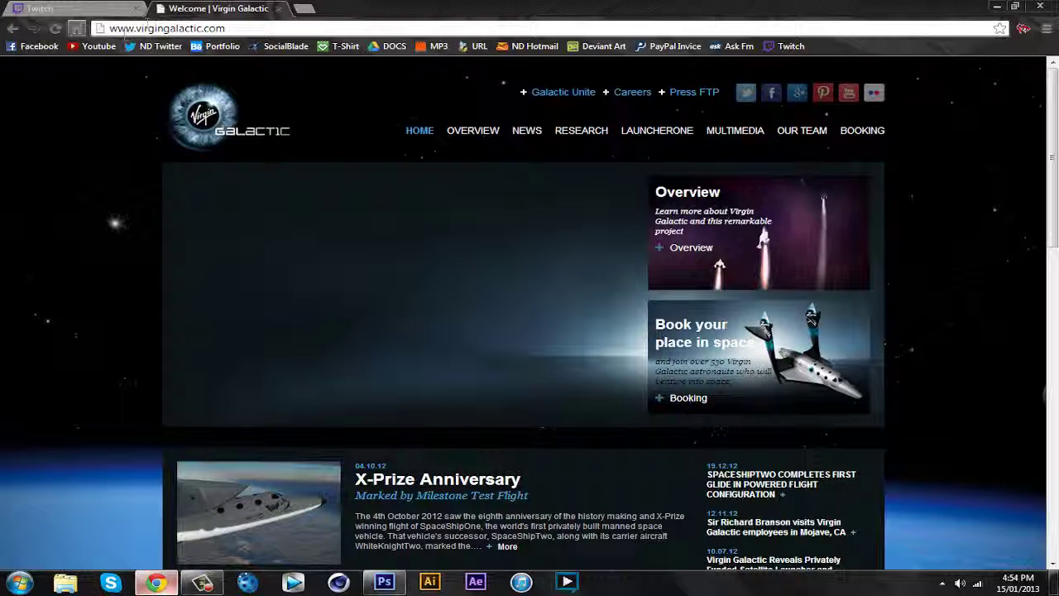
scroll(251, 430, "down", 3)
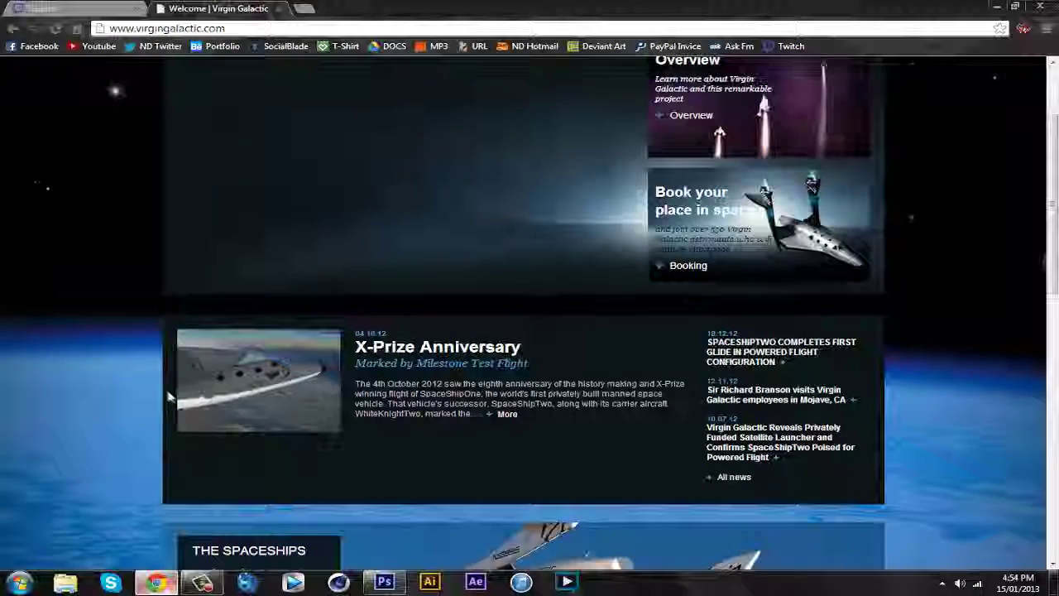
scroll(186, 377, "down", 4)
scroll(36, 366, "up", 5)
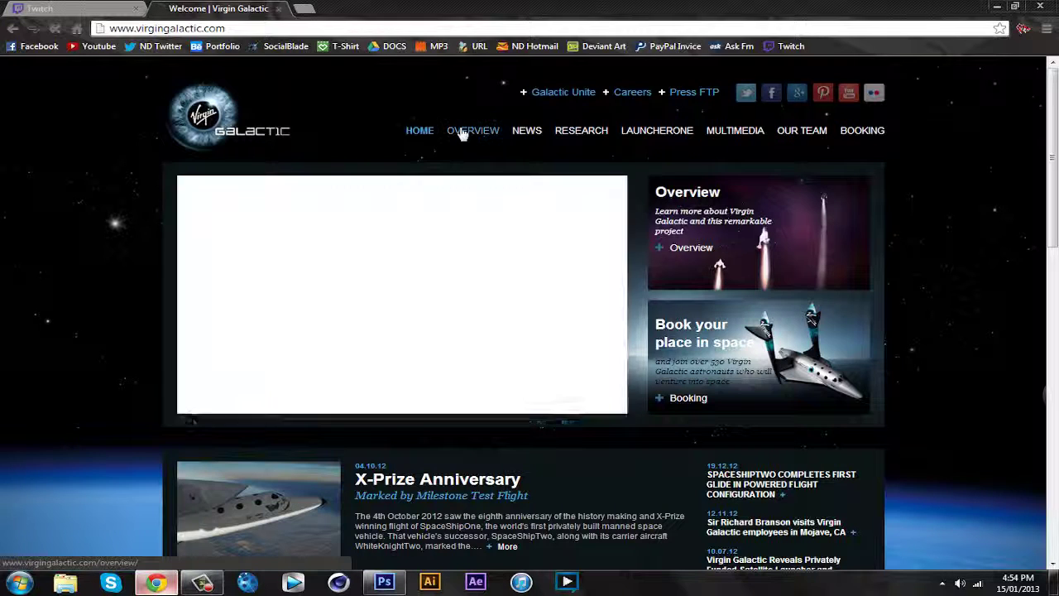
- Open Virgin Galactic's Space Tickets page and highlight the $200,000 starting price sentence
left_click(462, 133)
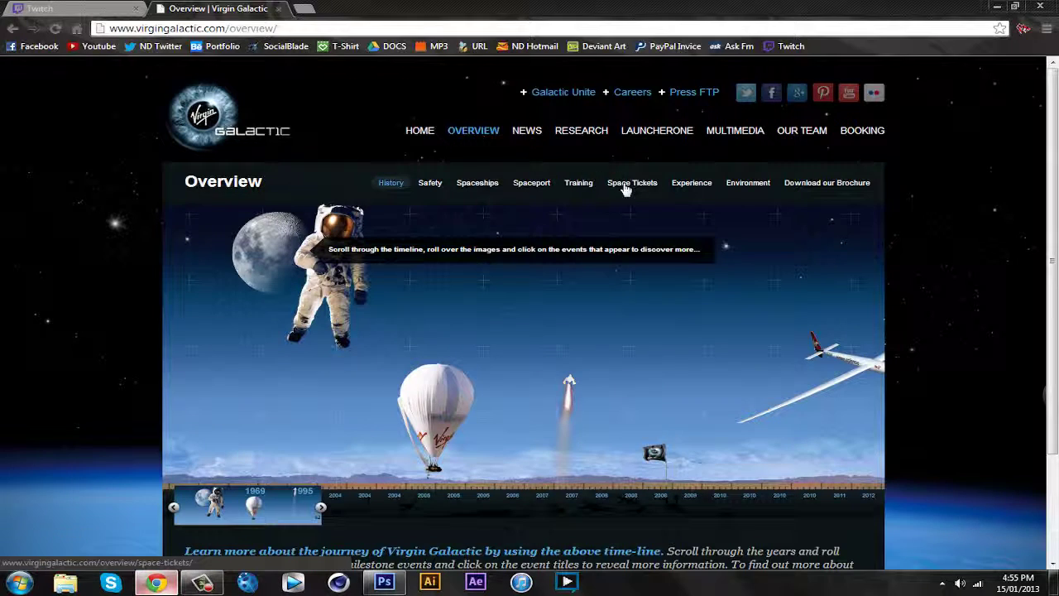
left_click(626, 190)
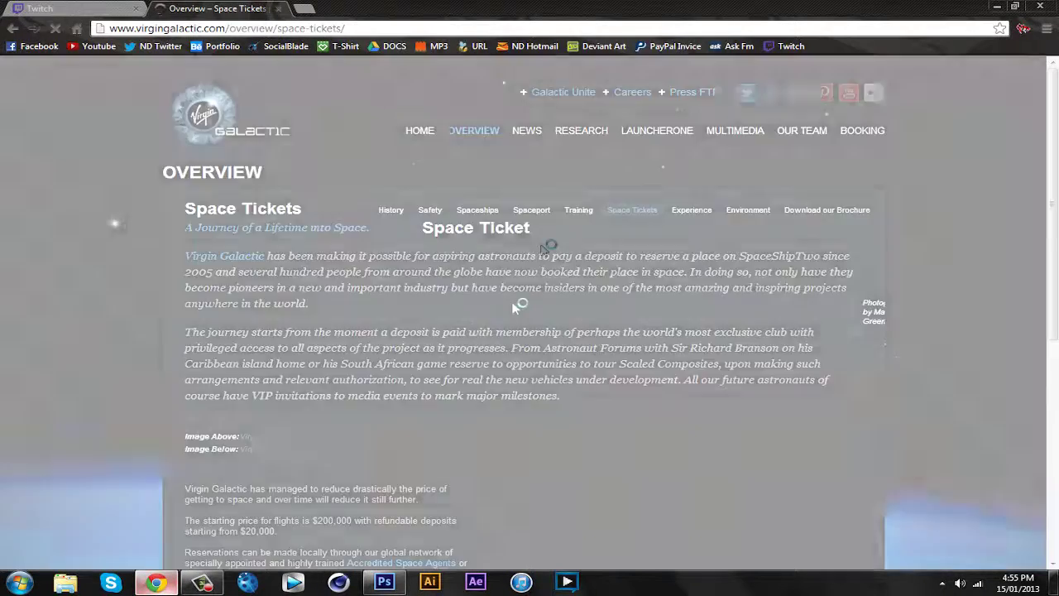
scroll(666, 332, "down", 15)
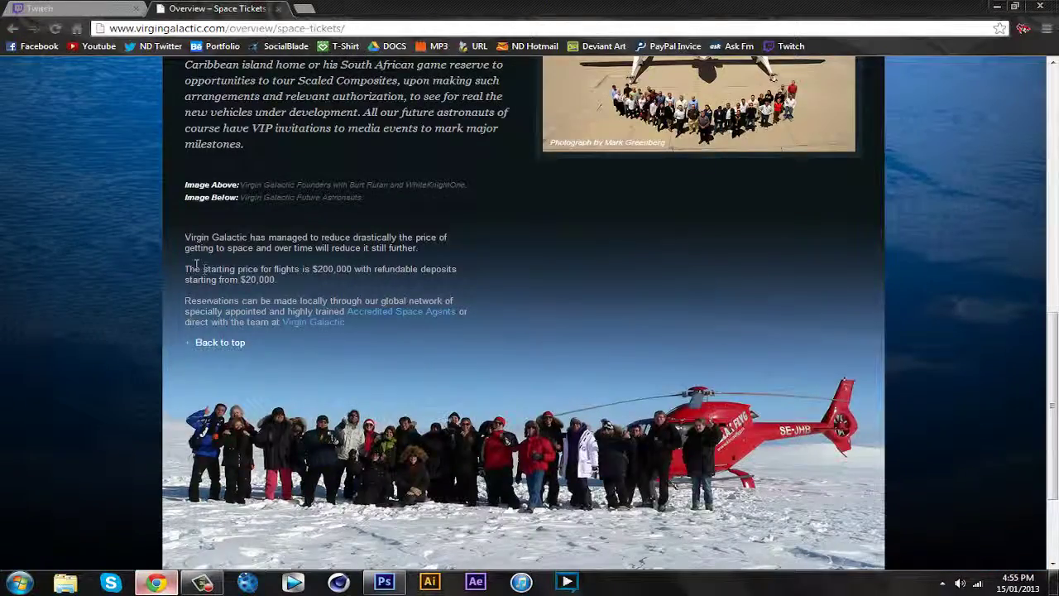
left_click_drag(196, 267, 353, 269)
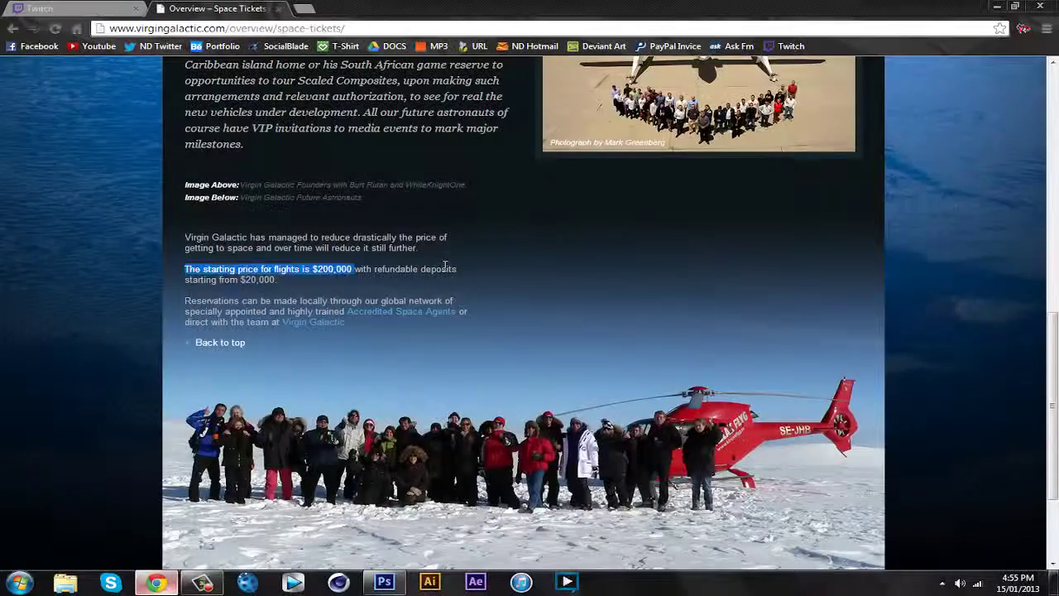
left_click(527, 260)
scroll(546, 260, "up", 8)
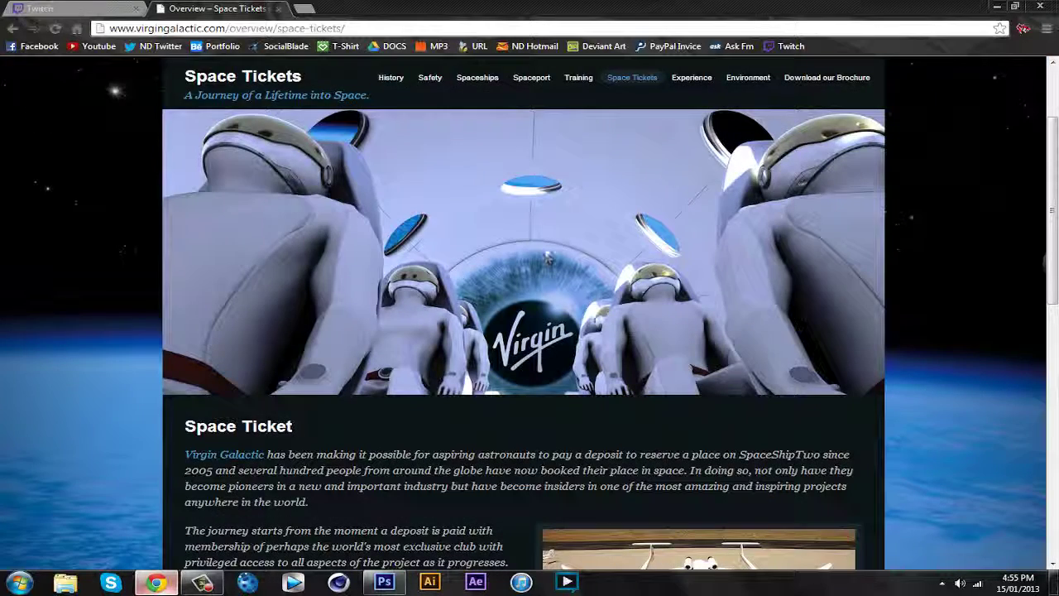
scroll(547, 248, "up", 2)
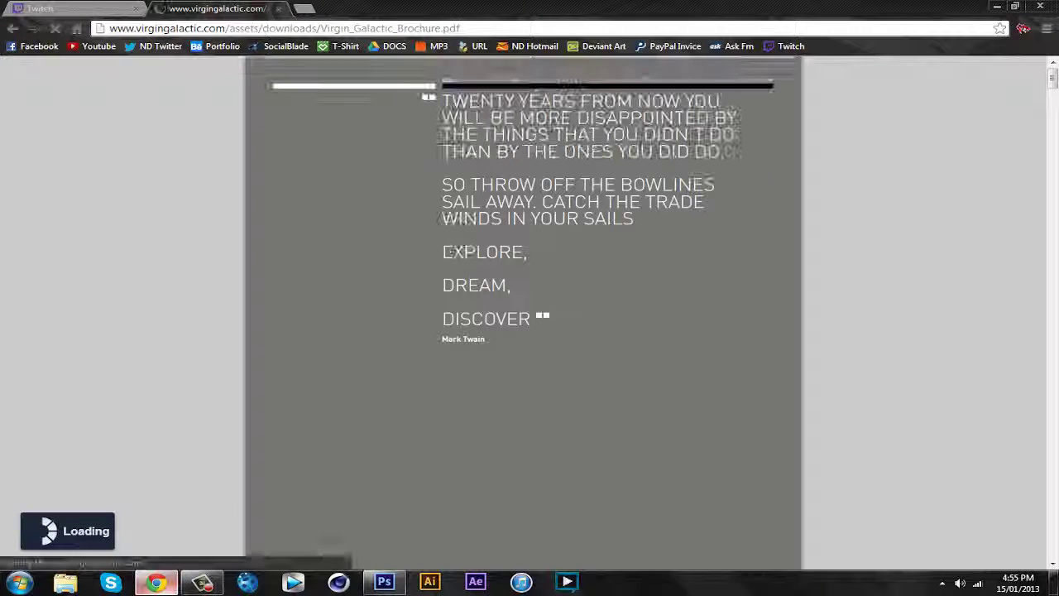
- Minimize Chrome to glance at Photoshop, then return to the brochure PDF
mouse_move(384, 589)
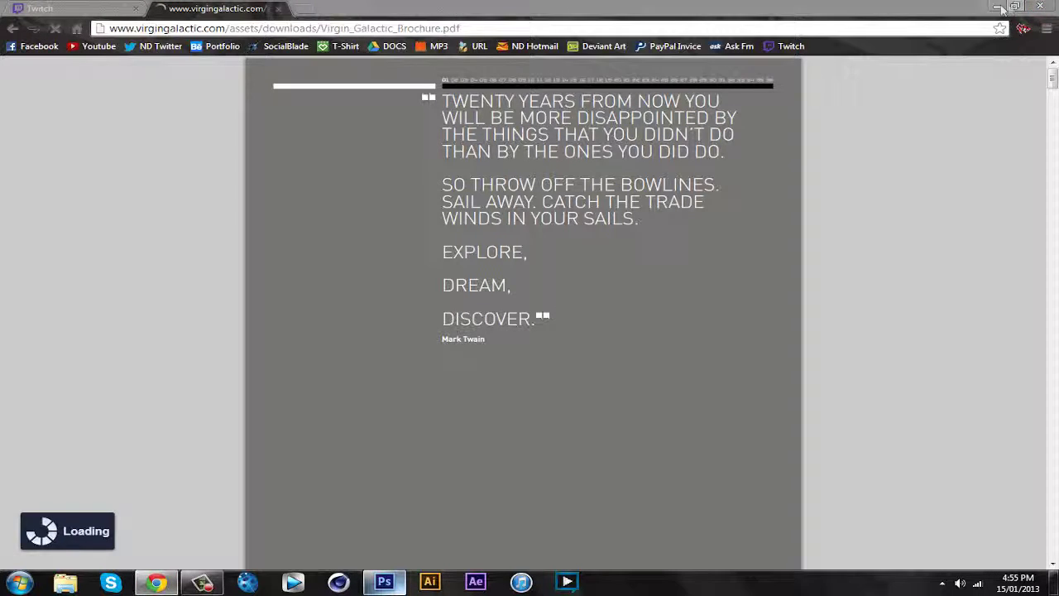
left_click(1041, 7)
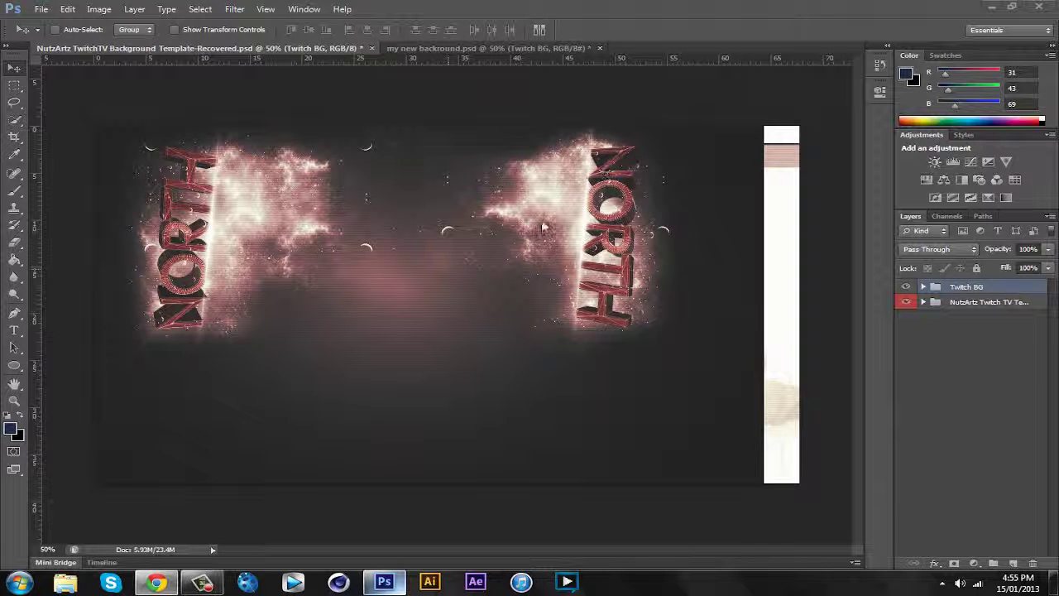
left_click(156, 582)
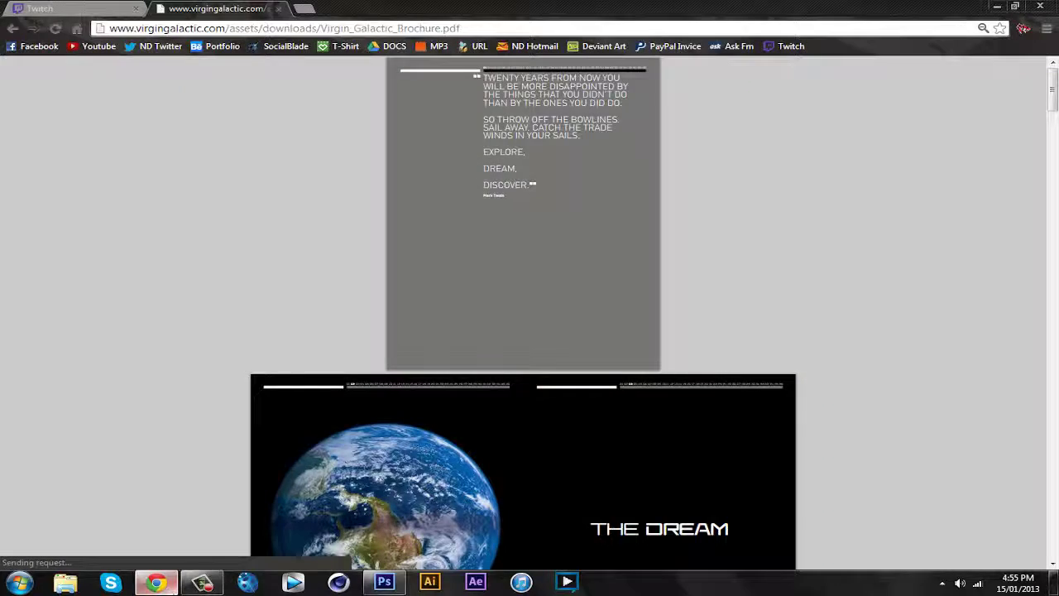
- Scroll through the brochure down to the 'Experience the Freedom of Zero-G' spread
scroll(840, 307, "down", 5)
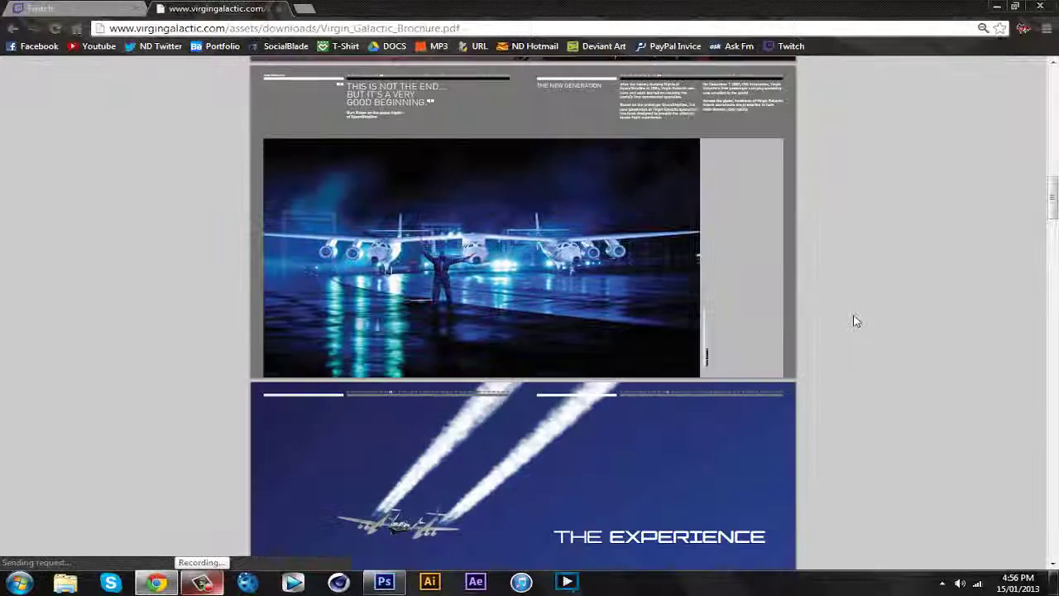
scroll(855, 321, "down", 6)
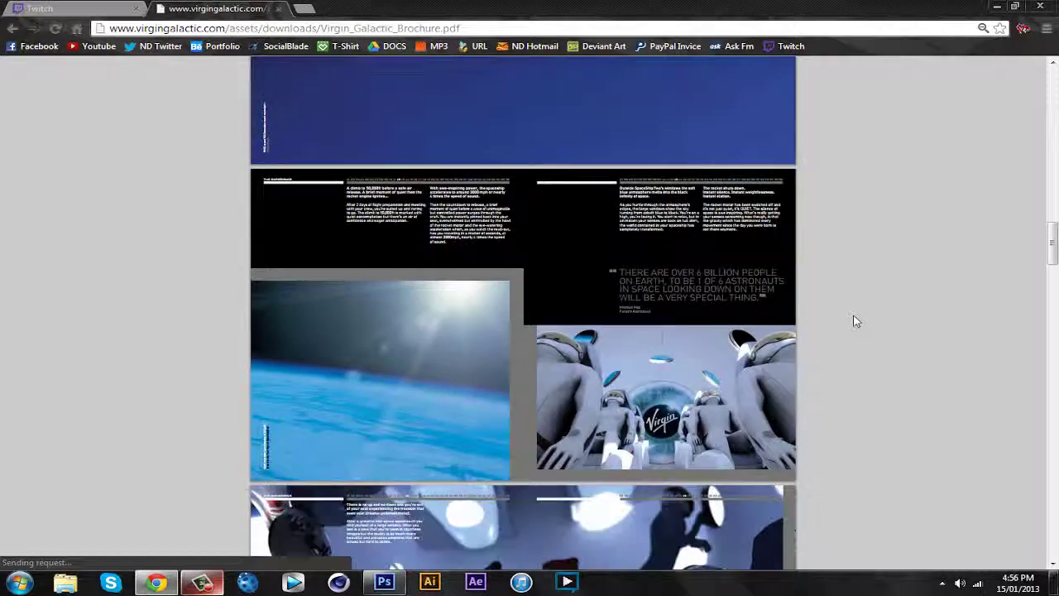
scroll(856, 321, "down", 3)
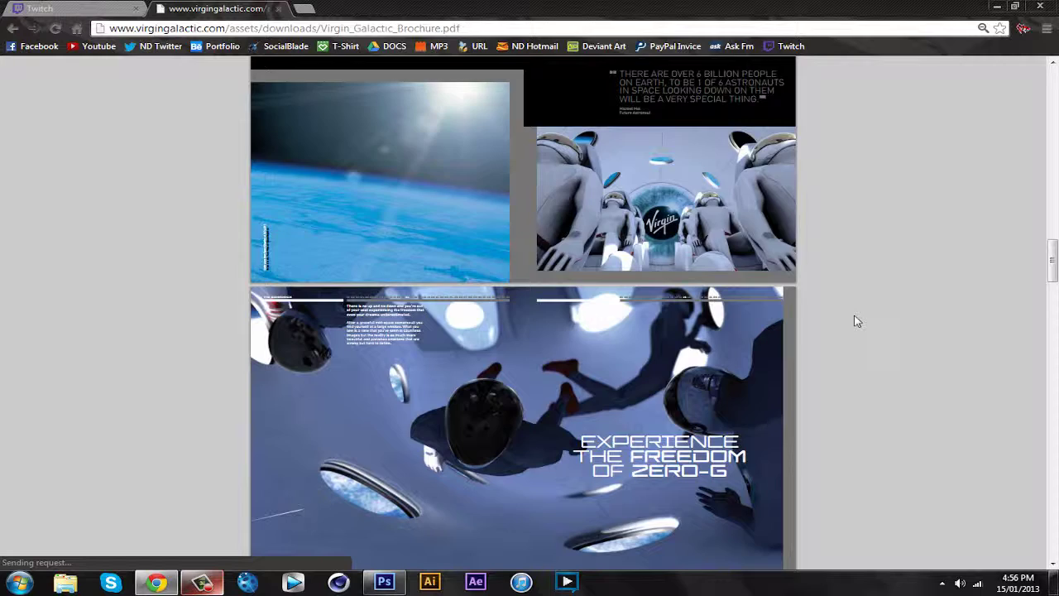
scroll(857, 321, "down", 6)
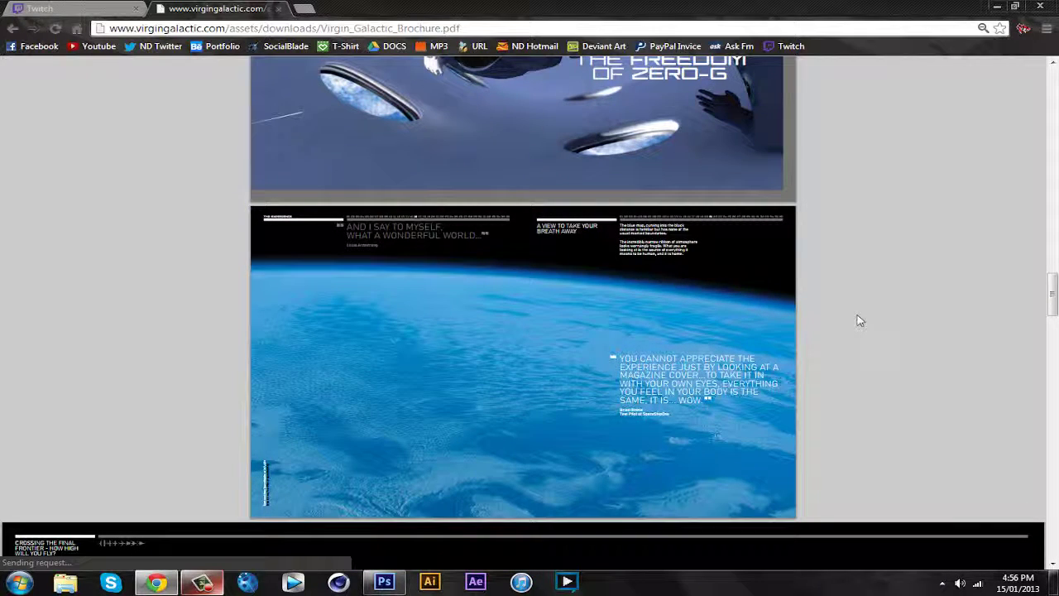
- Close the brochure PDF tab and bring the Photoshop NORTH background document to the front
left_click(279, 8)
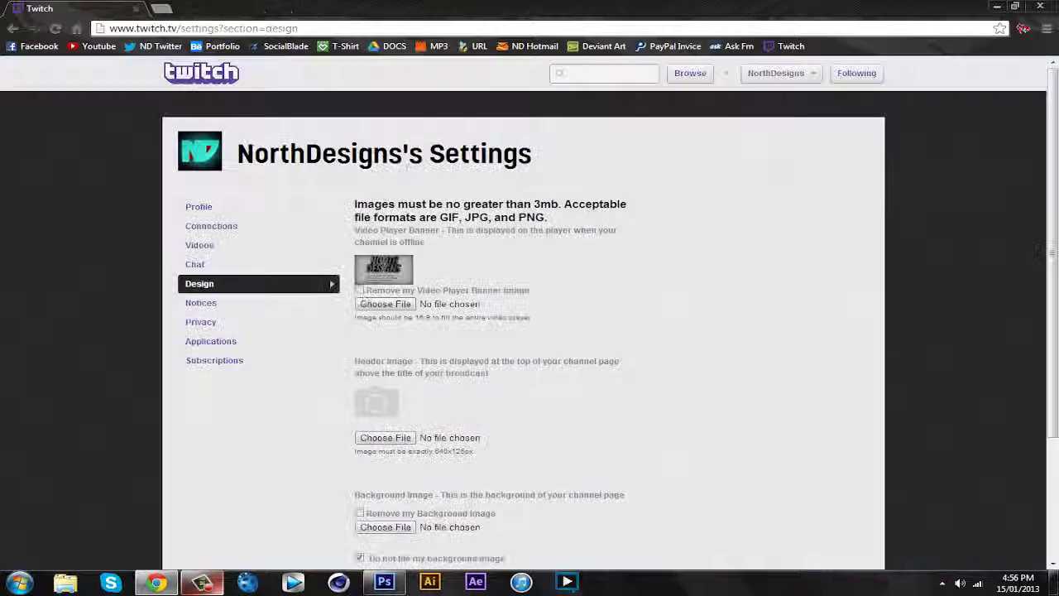
left_click(384, 582)
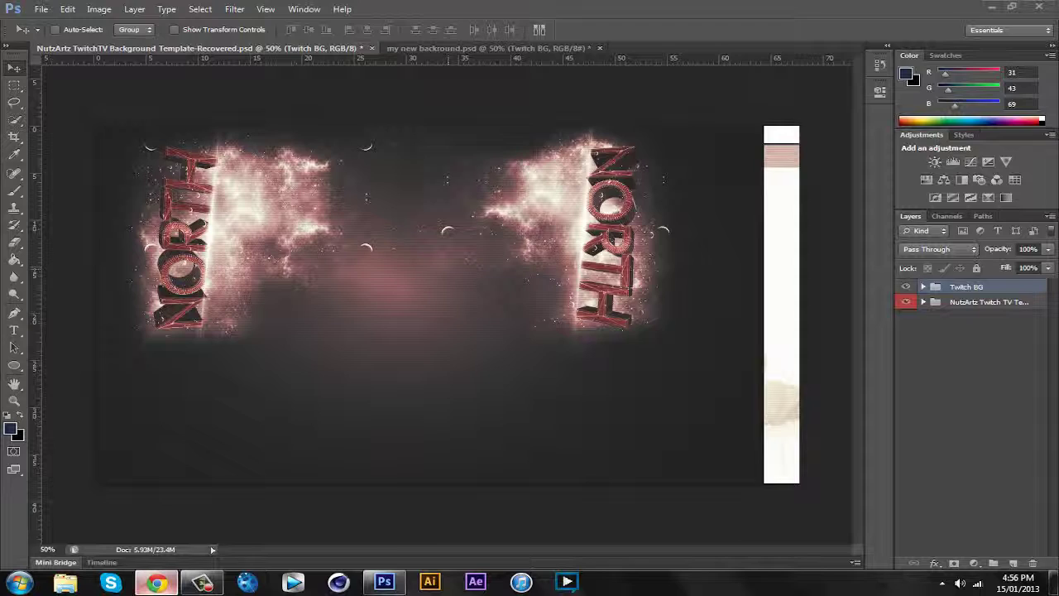
left_click(156, 582)
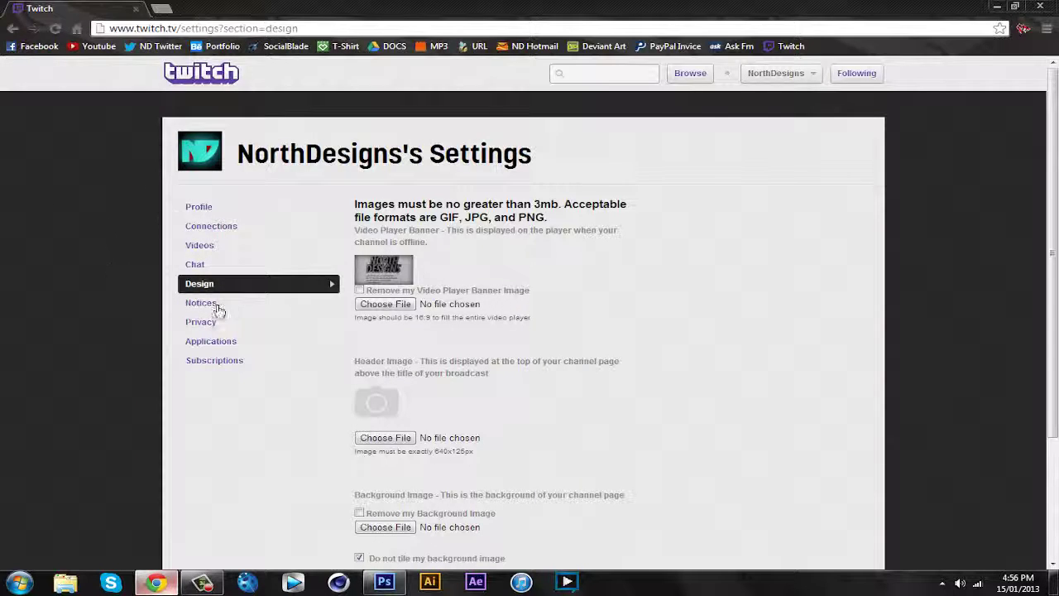
left_click(217, 584)
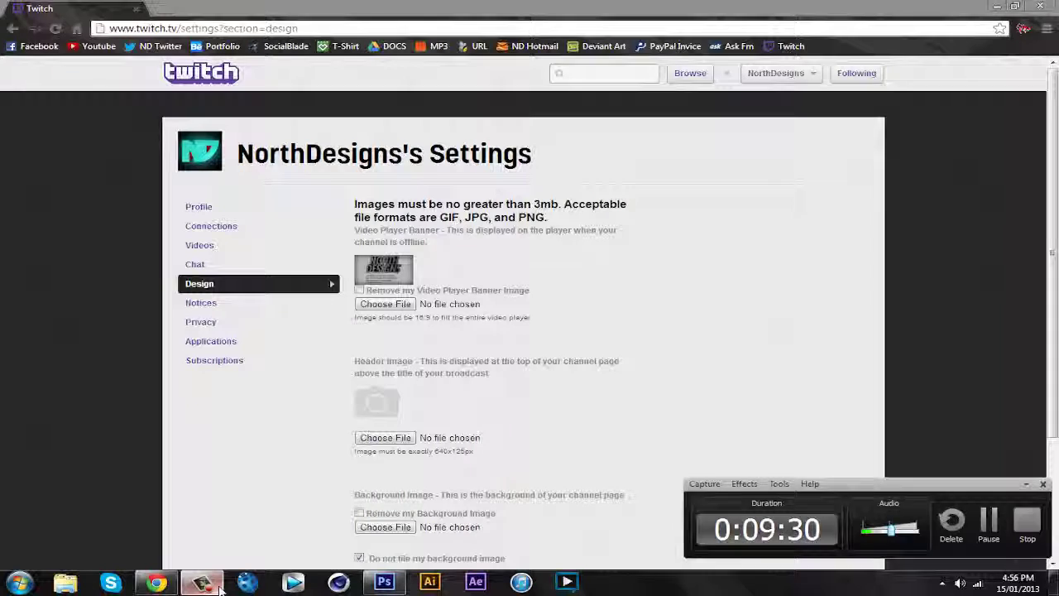
left_click(220, 586)
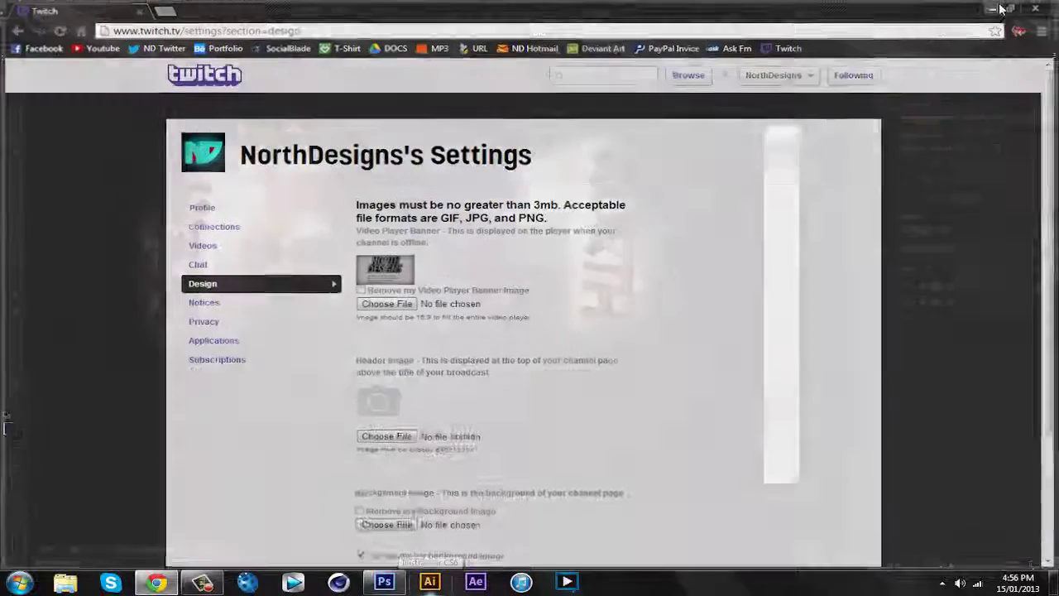
left_click(384, 582)
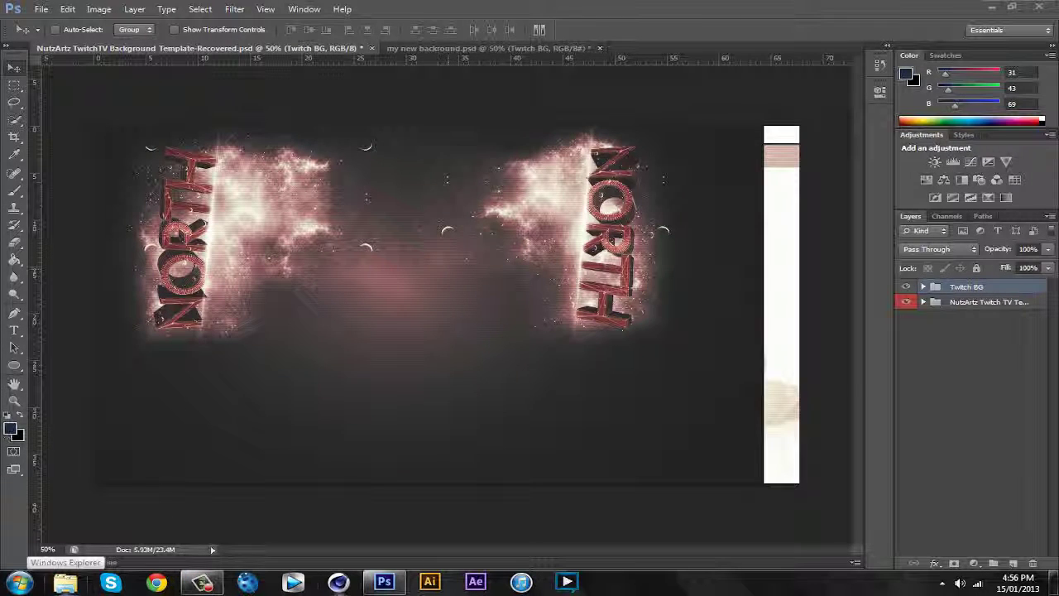
- Show and then dismiss Photoshop's recent files list from the taskbar
right_click(372, 583)
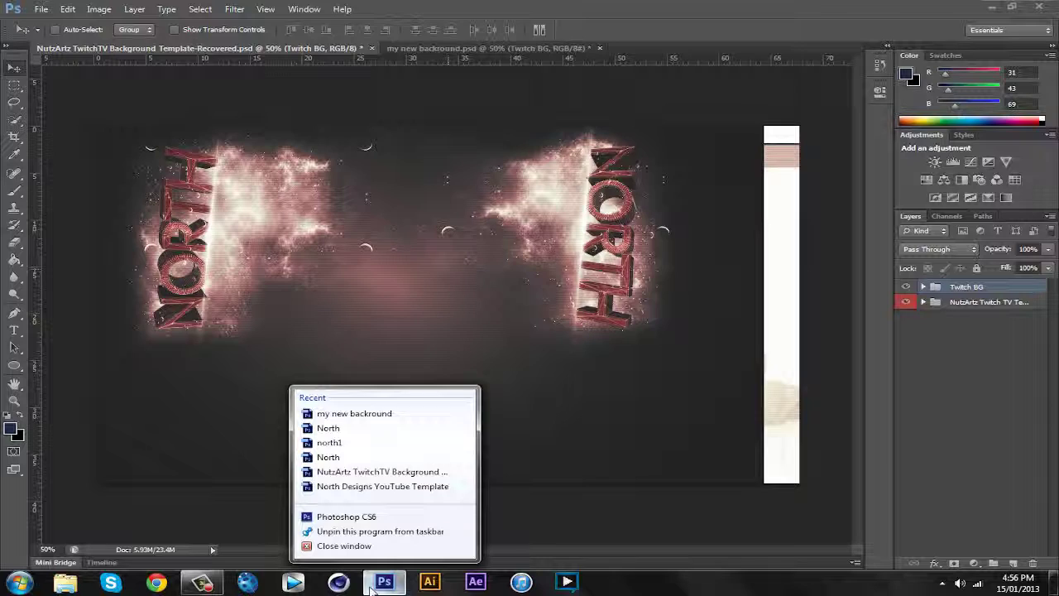
left_click(634, 63)
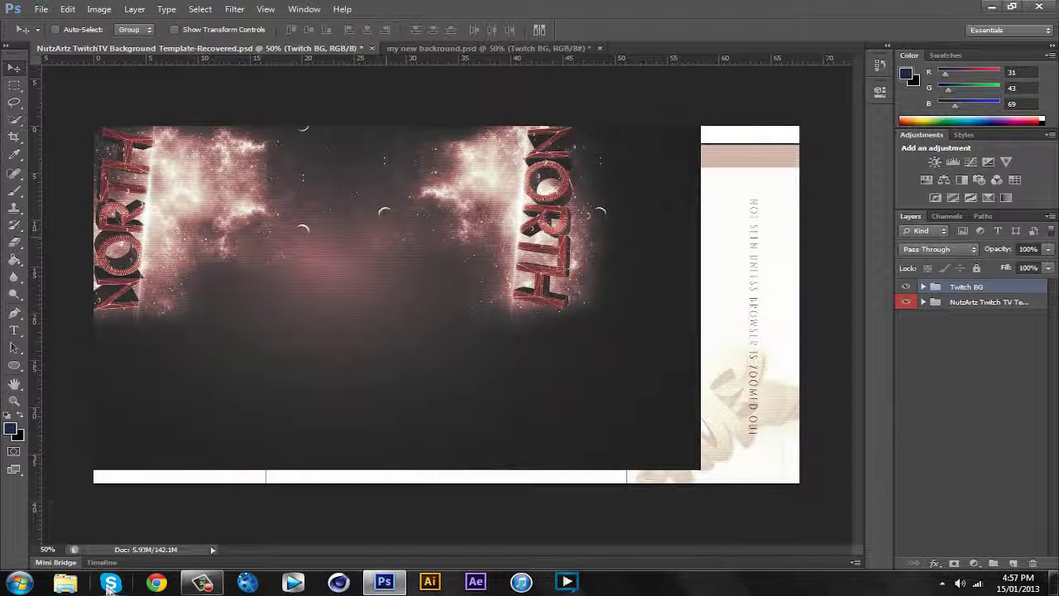
left_click(20, 583)
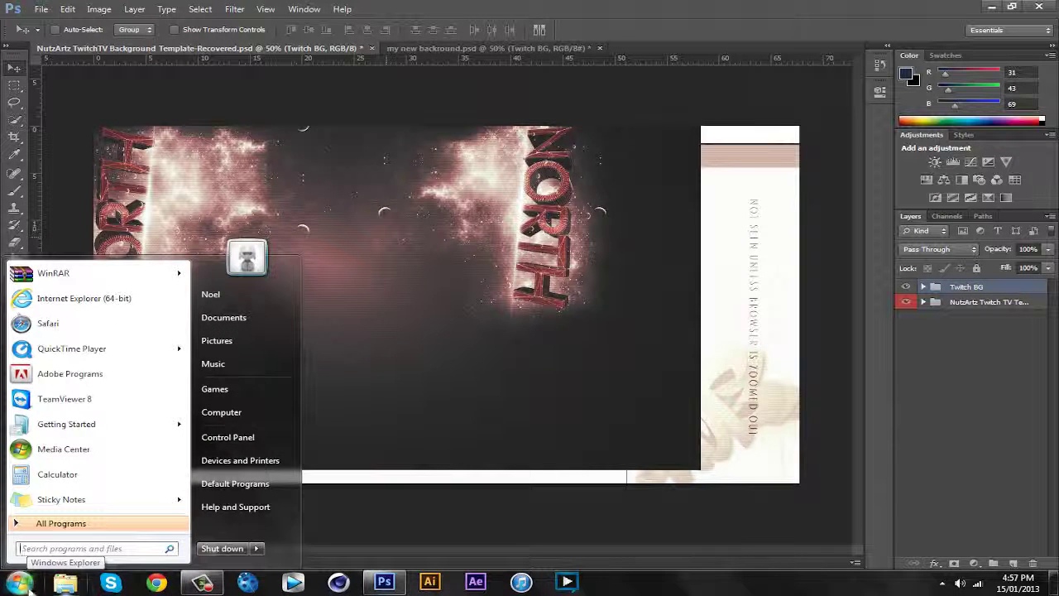
left_click(20, 583)
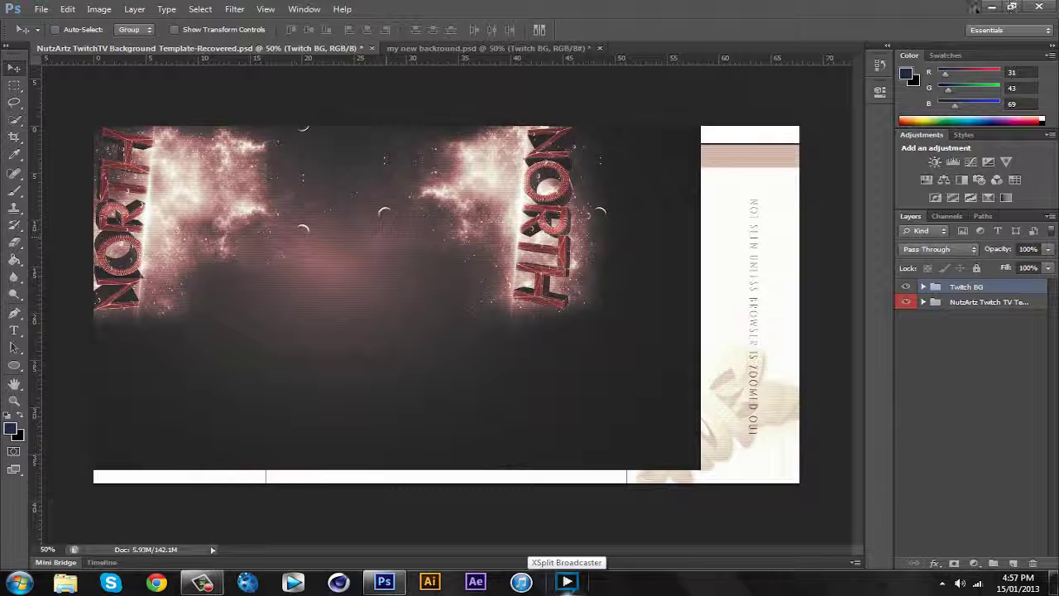
left_click(18, 583)
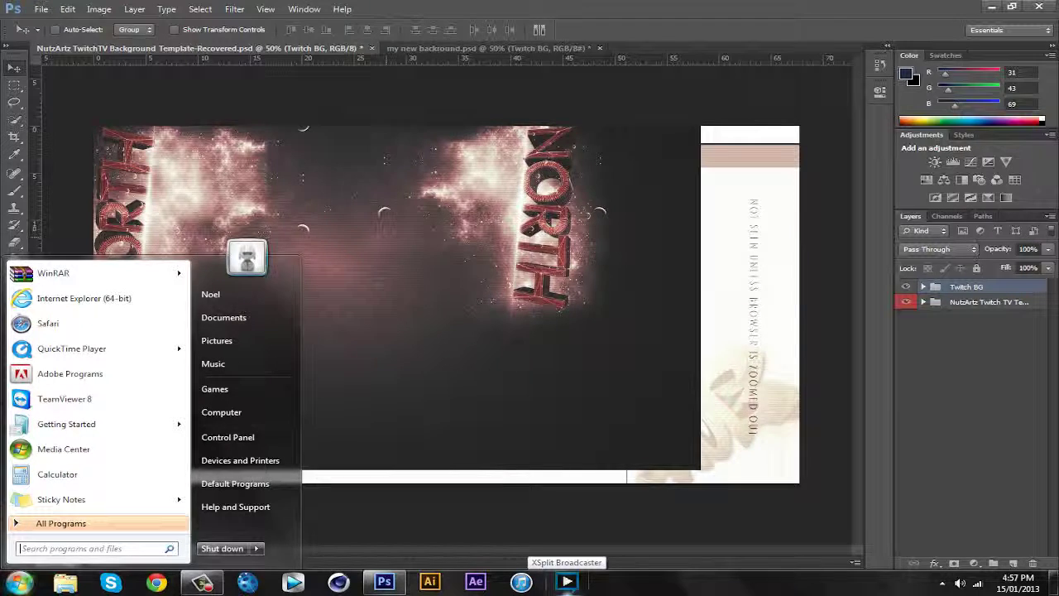
key("Escape")
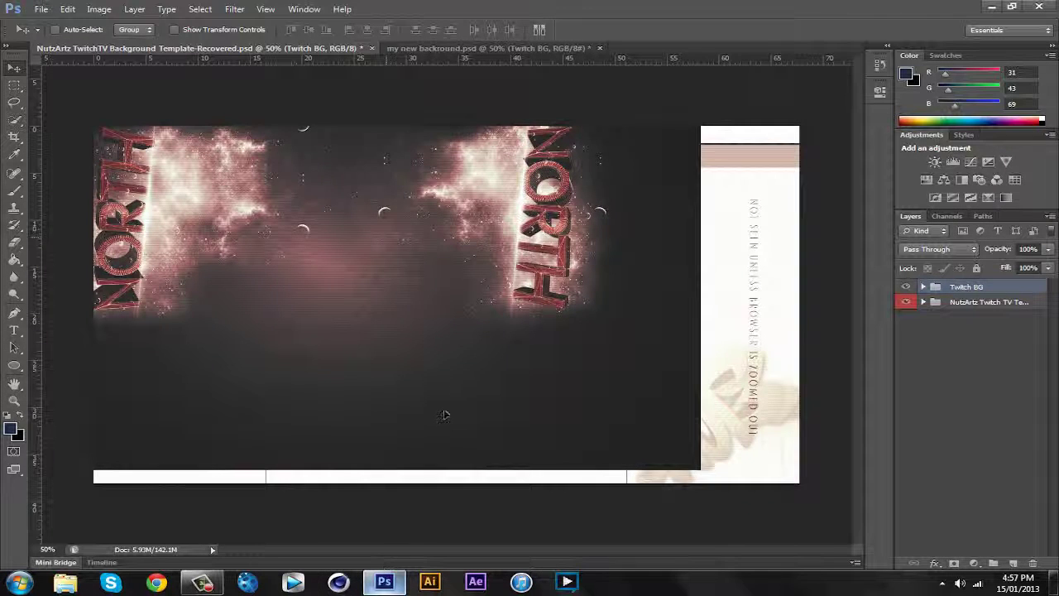
left_click(18, 583)
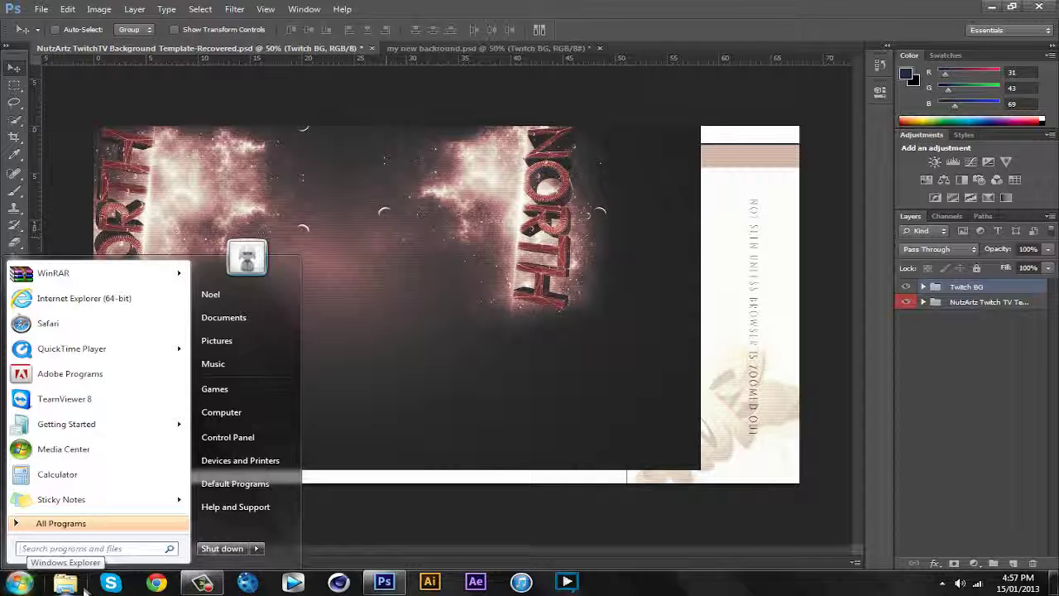
left_click(18, 583)
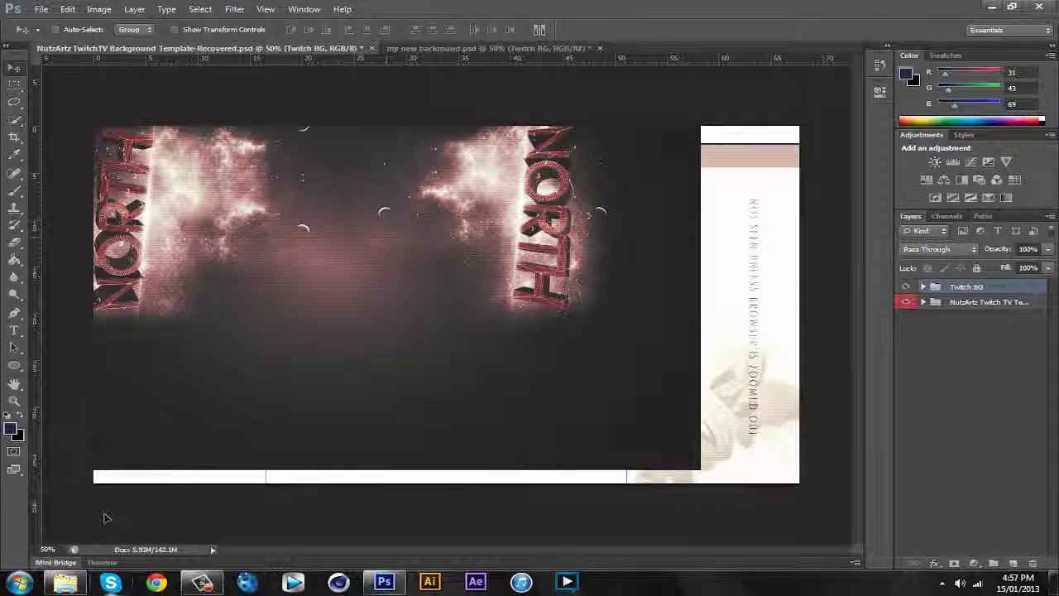
left_click(65, 583)
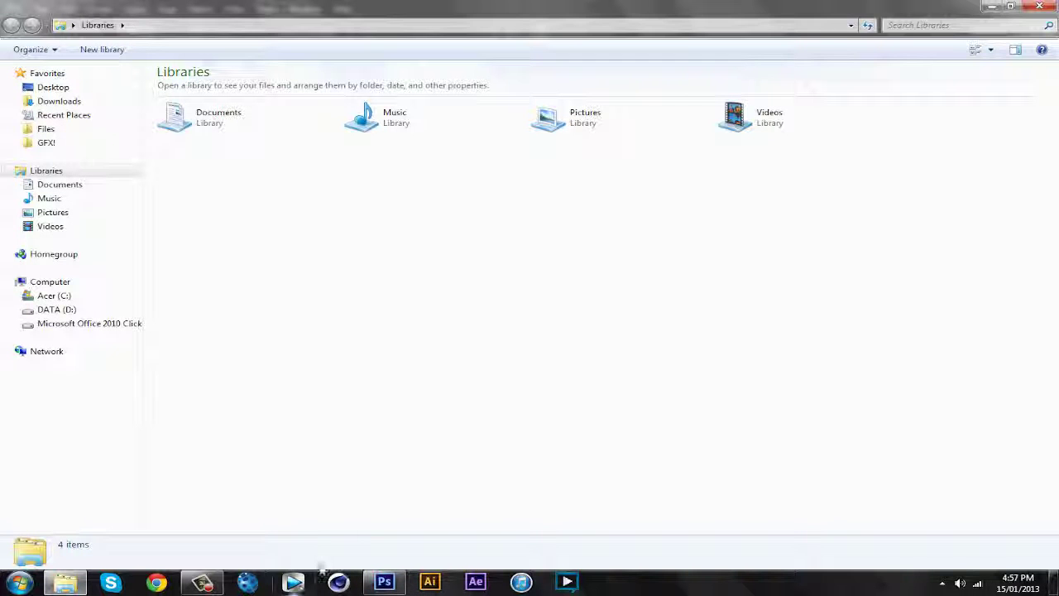
- Browse the Files favourite to the Desktop, launch Vegas Pro, and open the Cracks folder
left_click(71, 143)
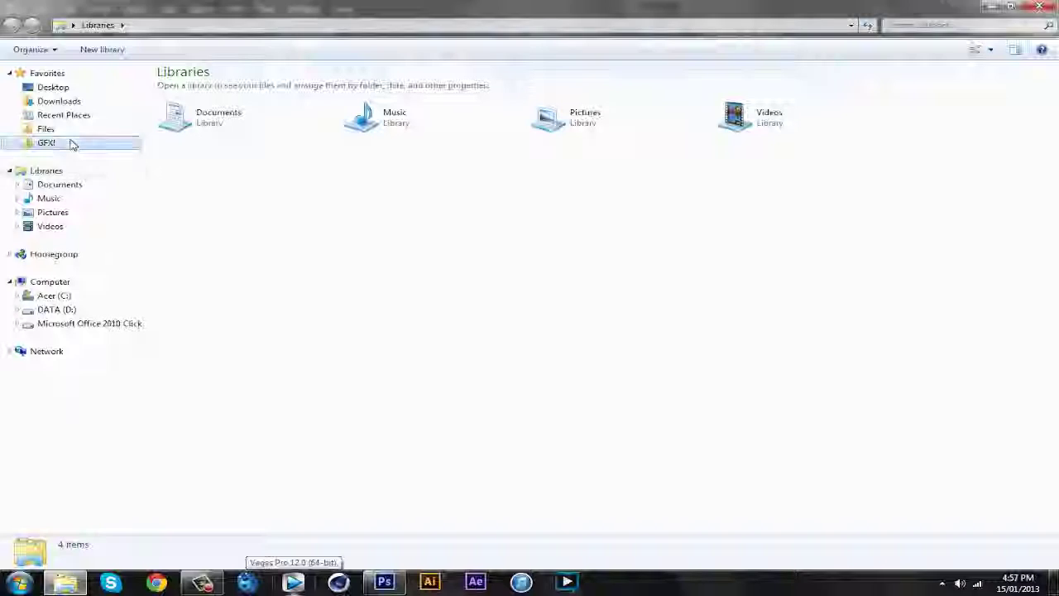
left_click(66, 131)
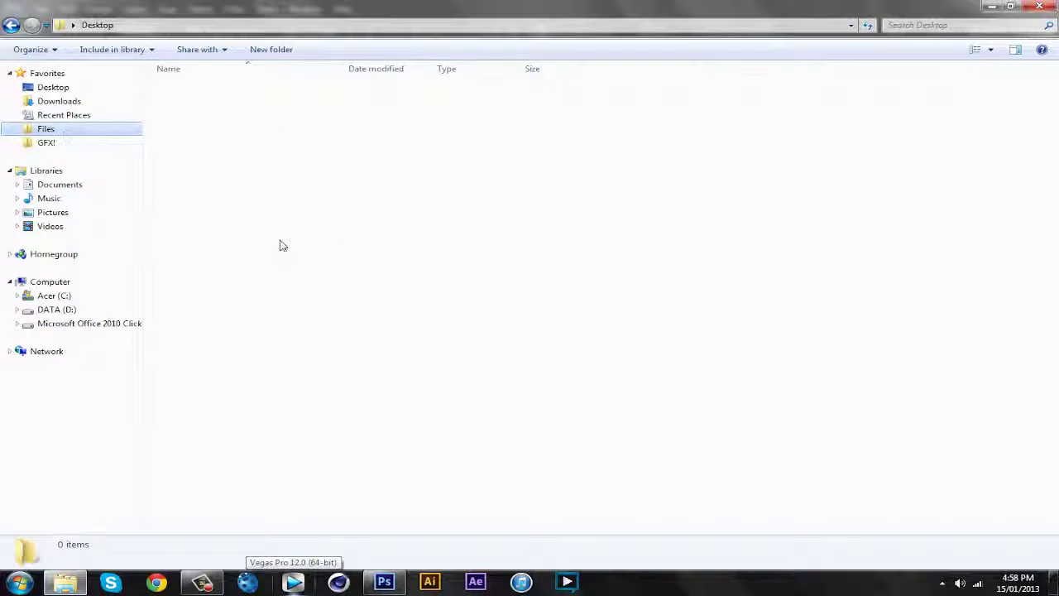
left_click(293, 584)
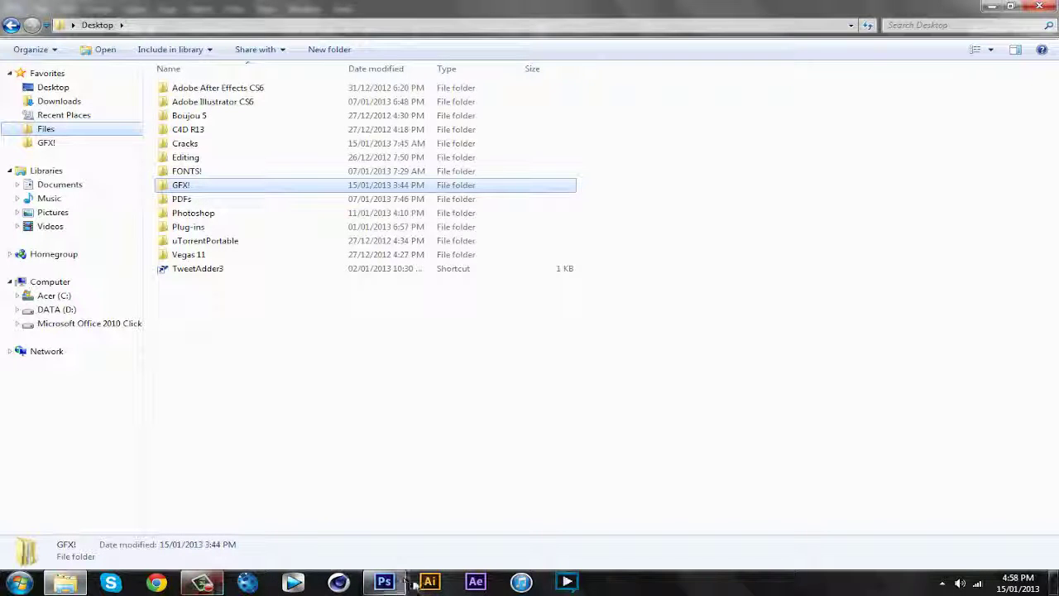
left_click(204, 146)
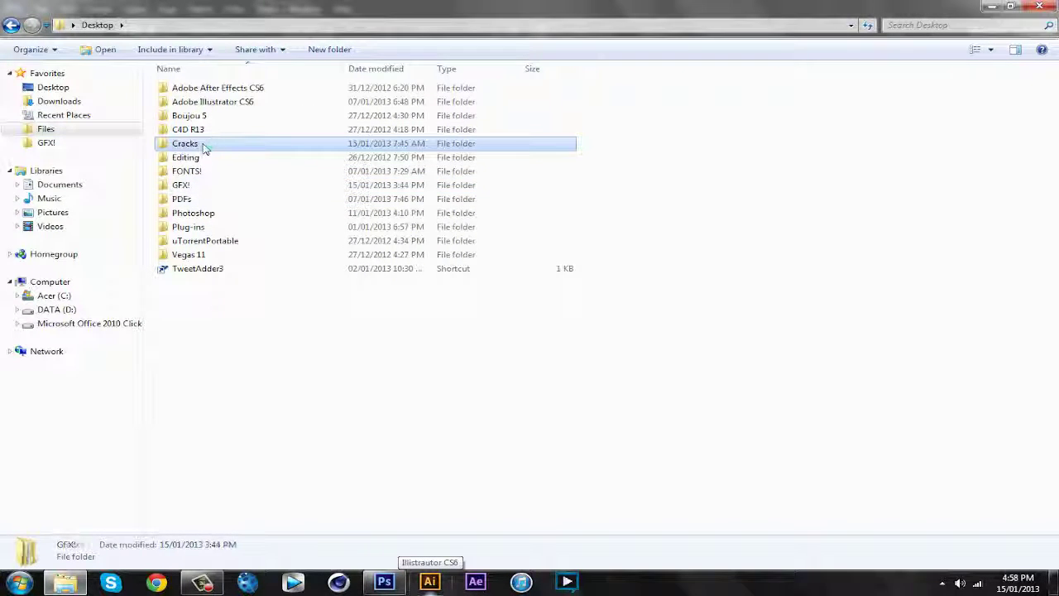
double_click(204, 146)
double_click(221, 94)
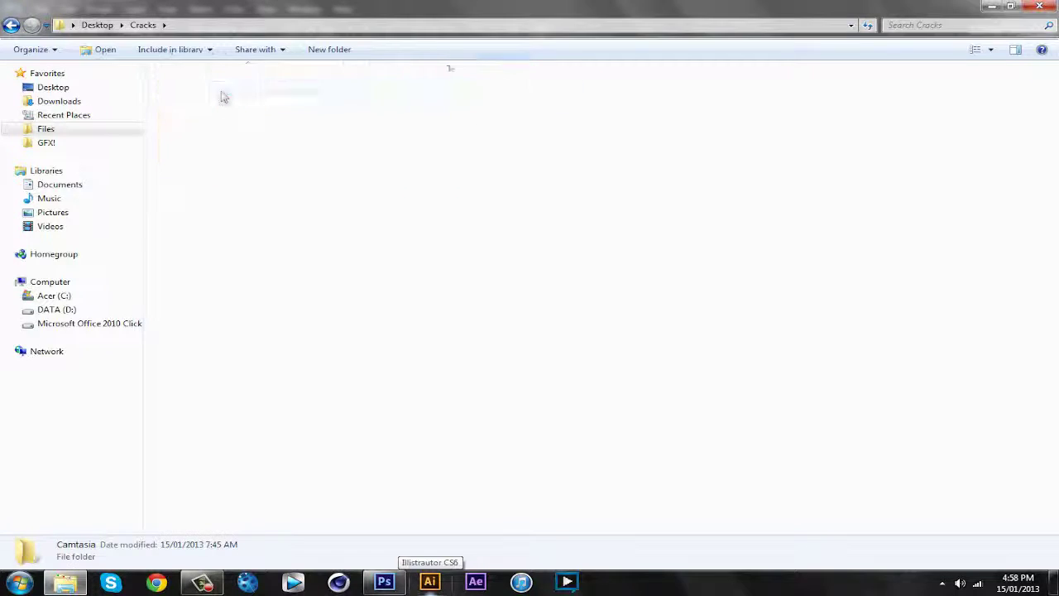
double_click(225, 90)
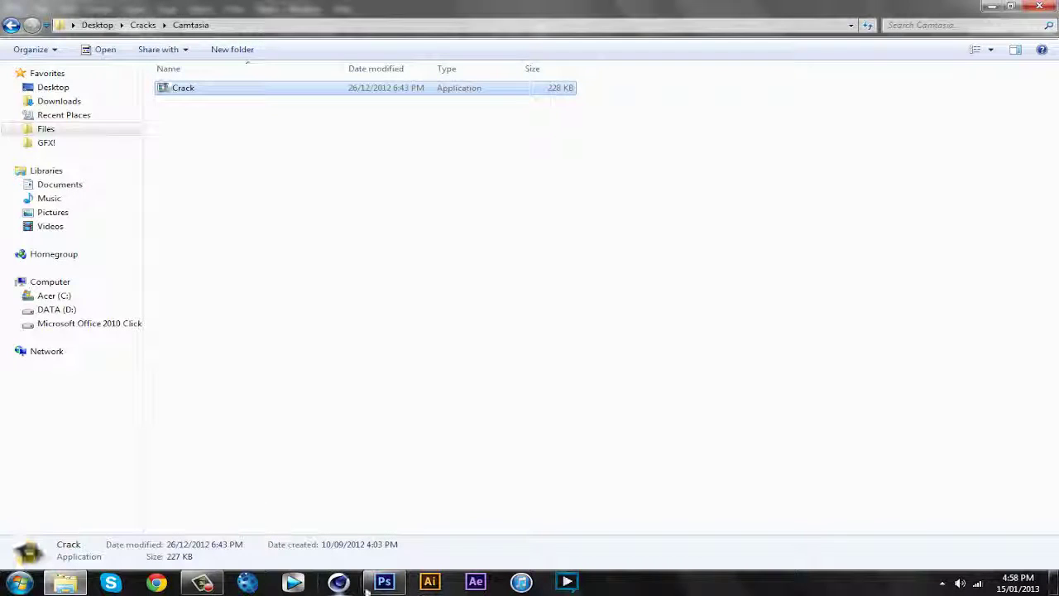
left_click(571, 302)
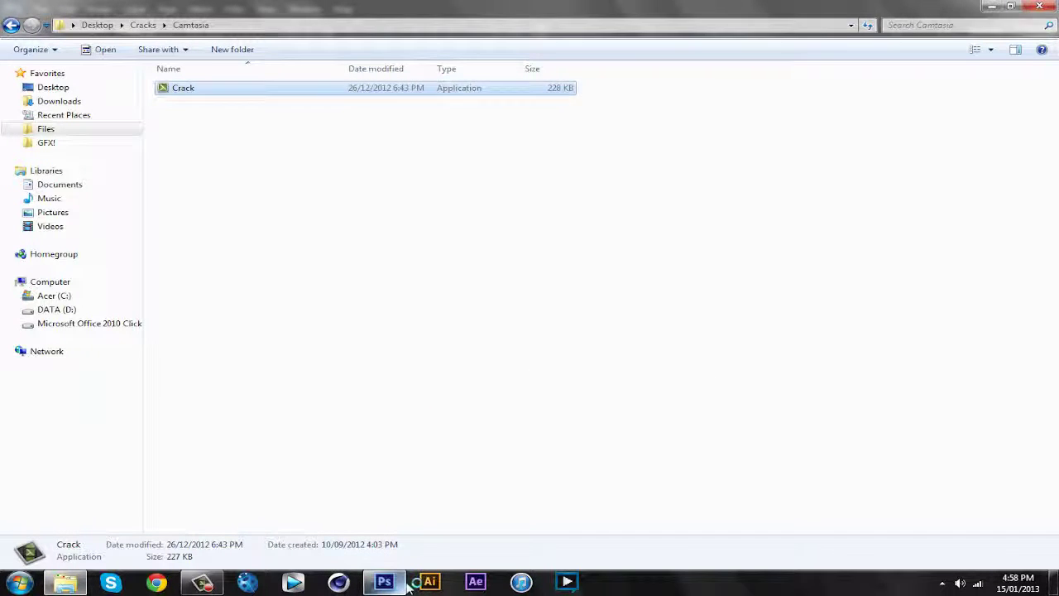
left_click(571, 267)
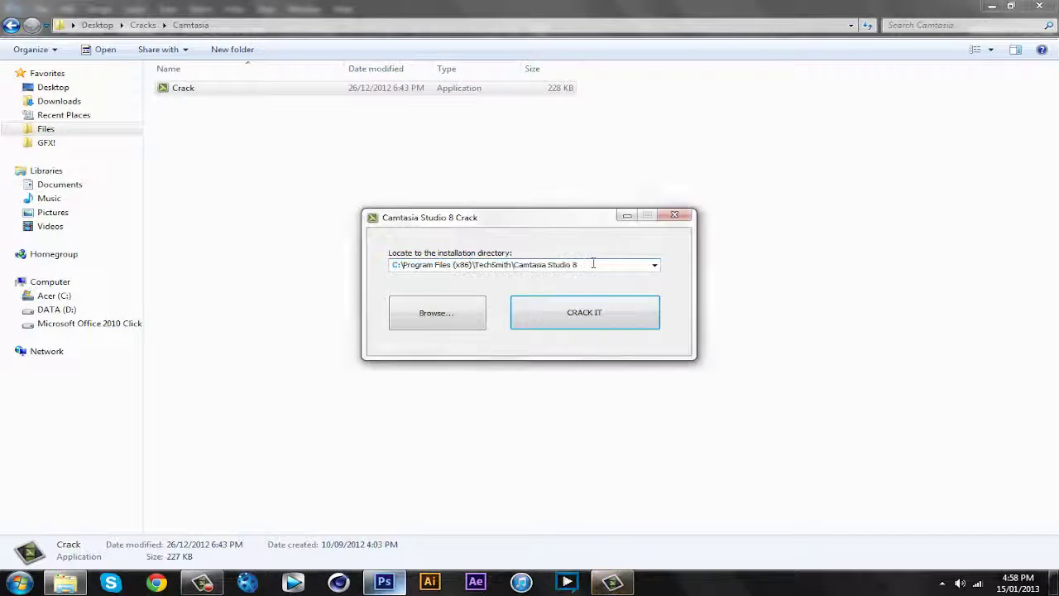
left_click_drag(392, 267, 642, 266)
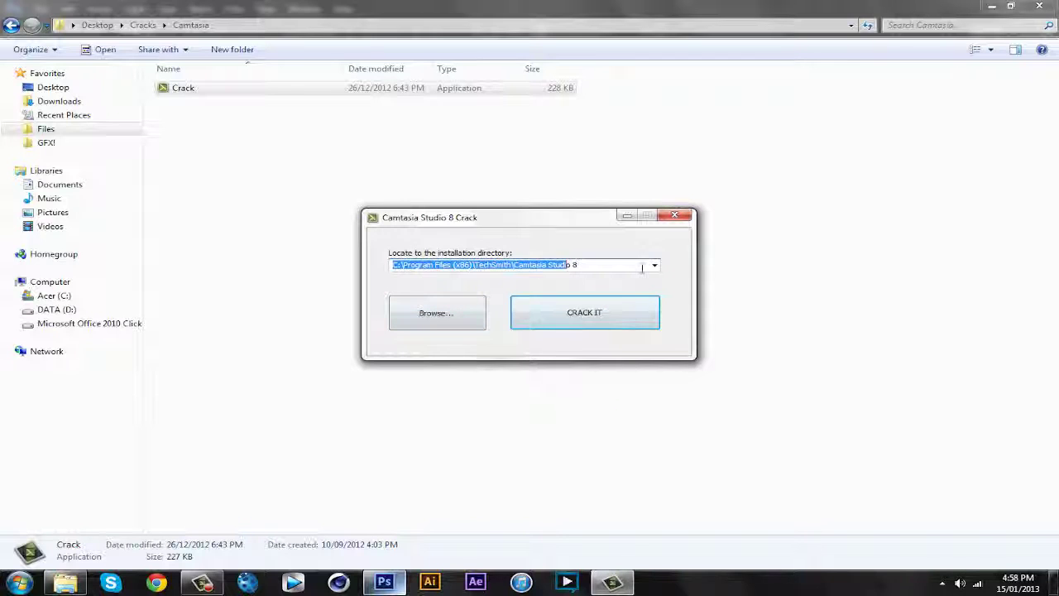
left_click(602, 266)
mouse_move(381, 268)
left_mouse_down()
mouse_move(593, 260)
mouse_move(392, 265)
left_mouse_up()
left_click(599, 265)
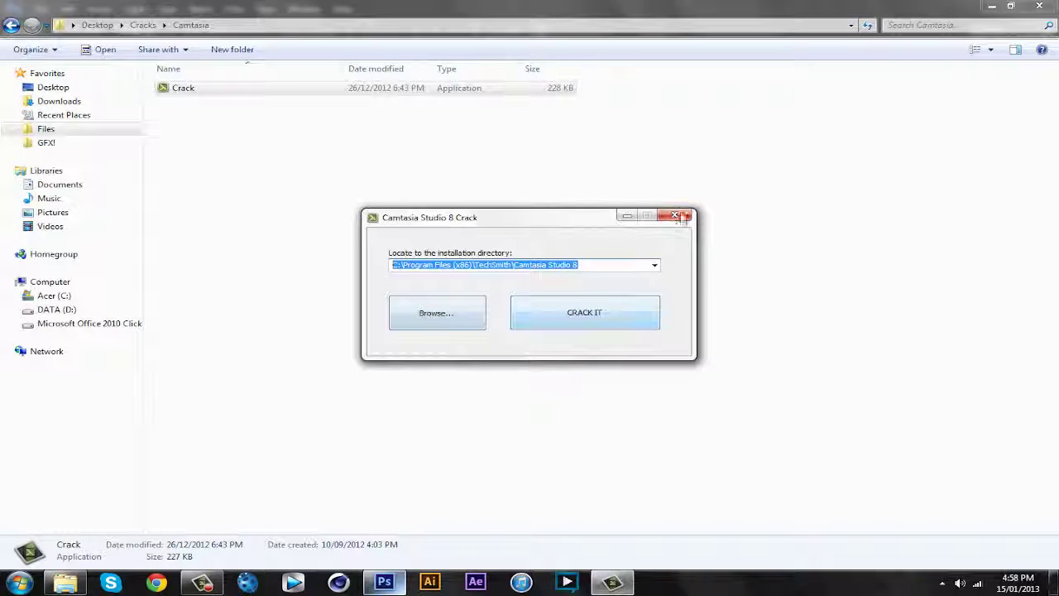
left_click(684, 216)
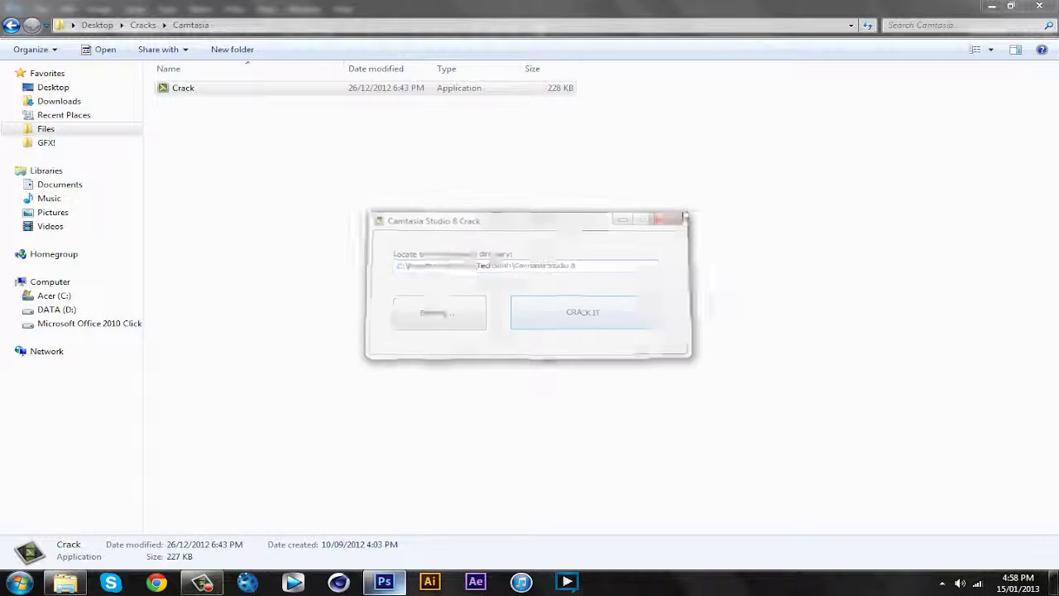
left_click(142, 26)
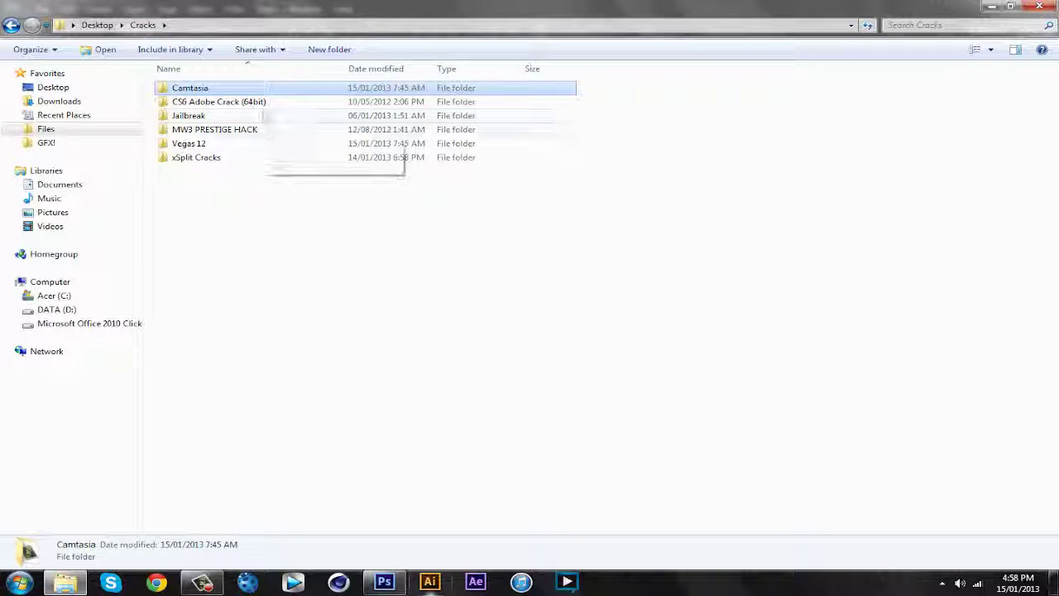
- Copy amtlib.dll from the CS6 Adobe Crack (64bit) folder
left_click(276, 102)
double_click(275, 102)
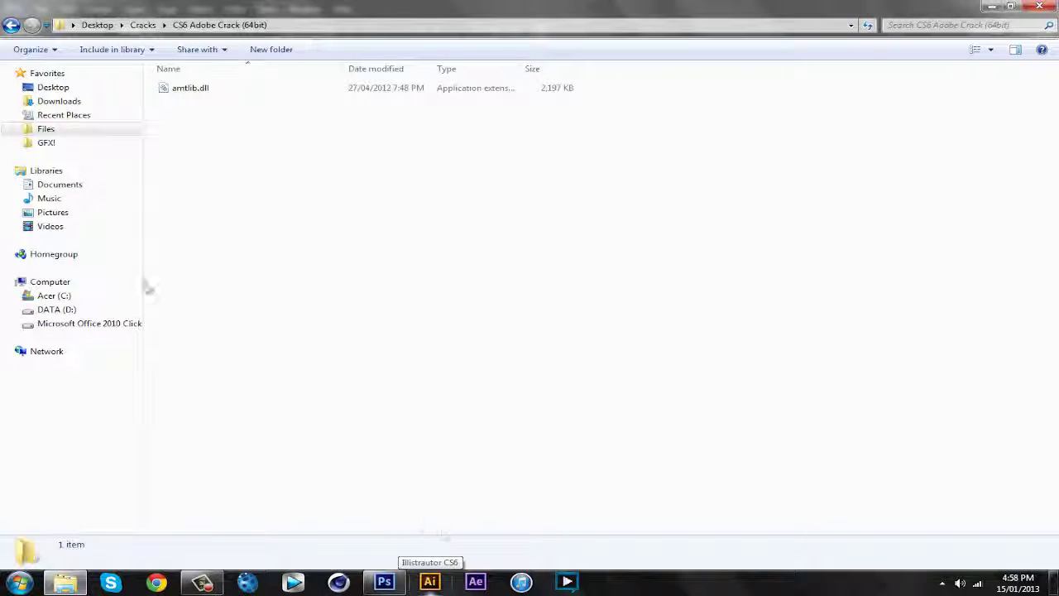
left_click(216, 91)
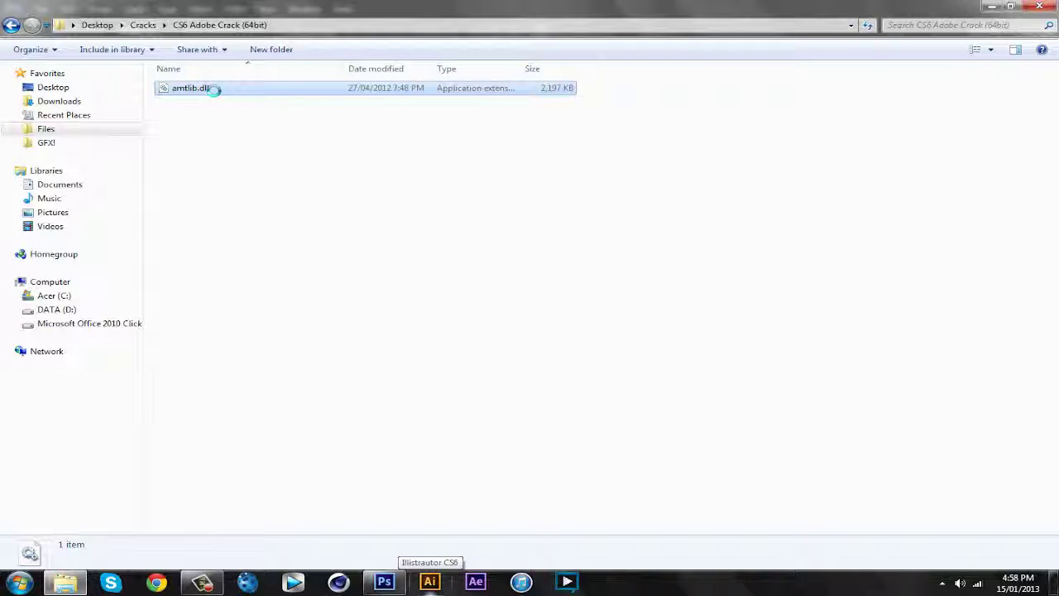
right_click(214, 93)
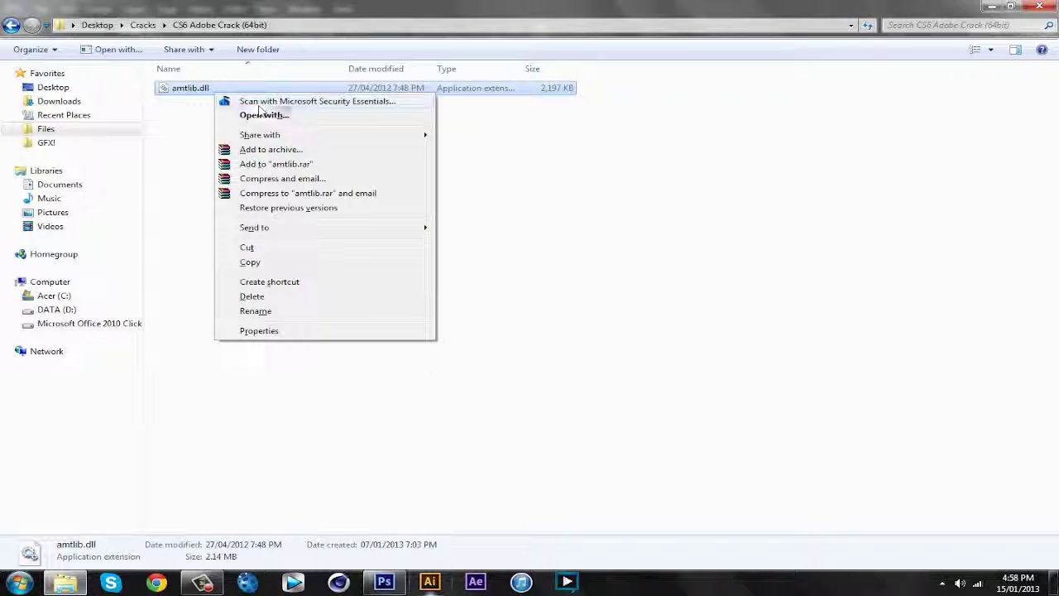
left_click(282, 263)
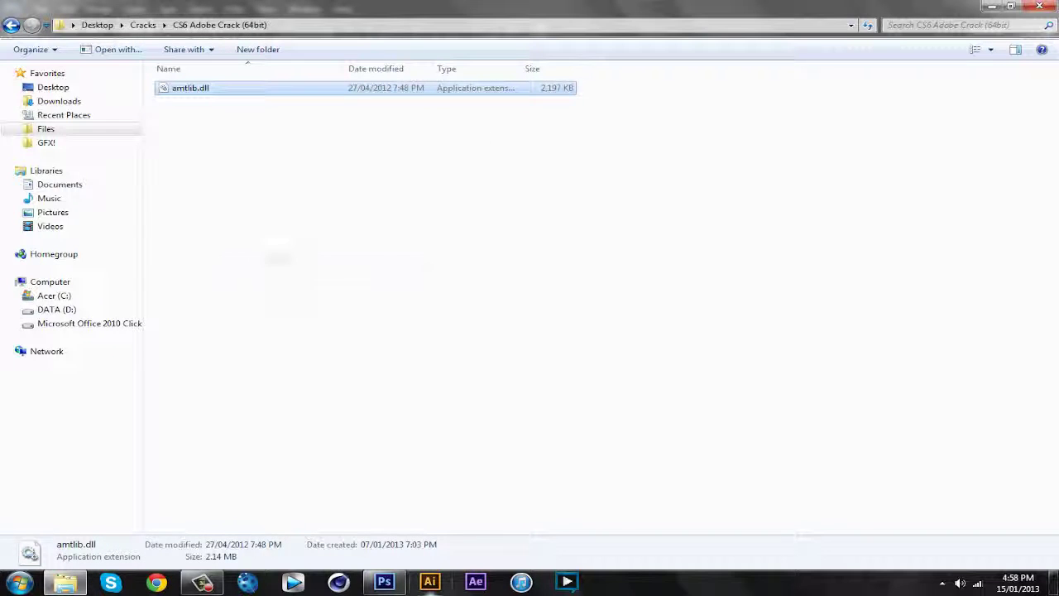
- Browse to C: Program Files > Adobe > Adobe After Effects CS6 > Support Files, then back up to Cracks
left_click(18, 583)
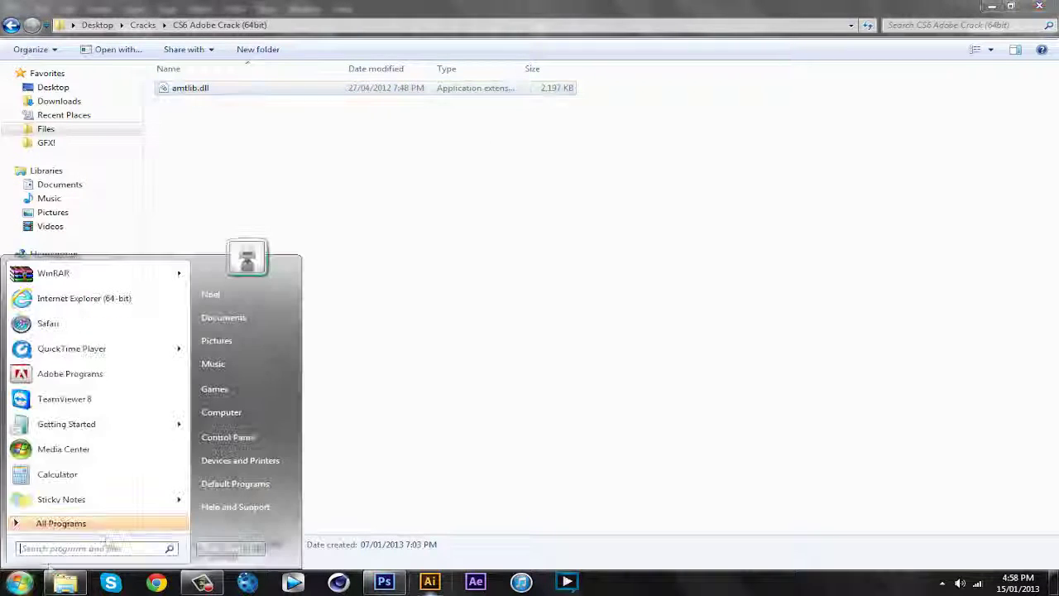
left_click(245, 415)
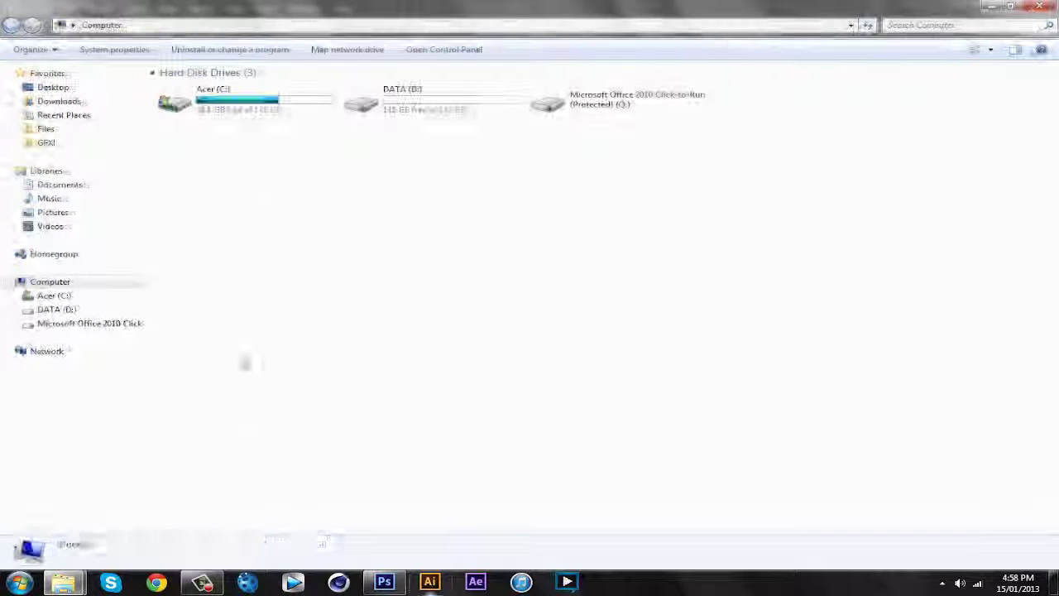
left_click(267, 108)
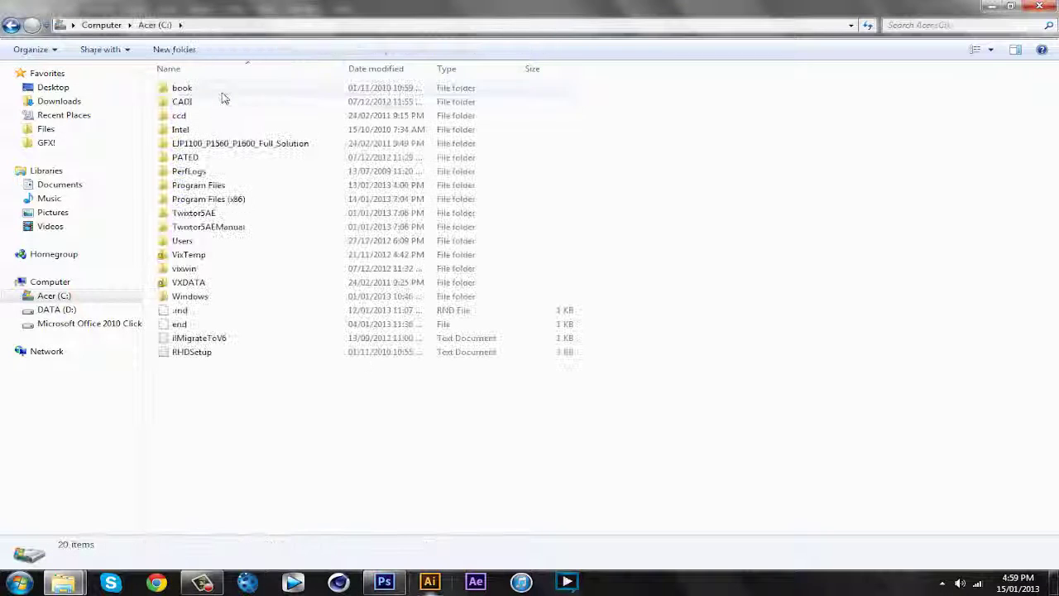
double_click(225, 187)
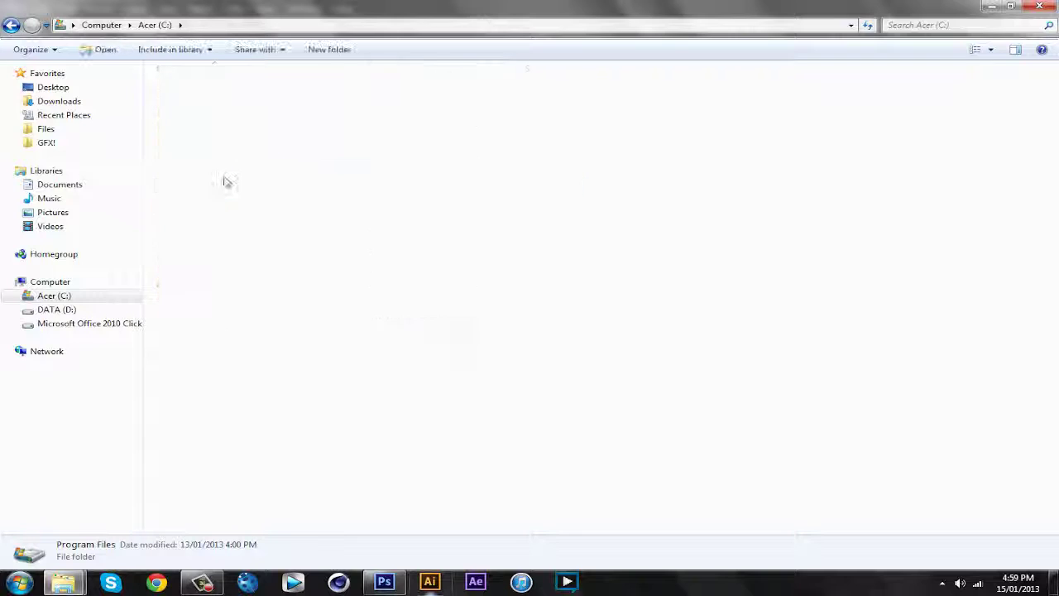
left_click(191, 104)
double_click(191, 104)
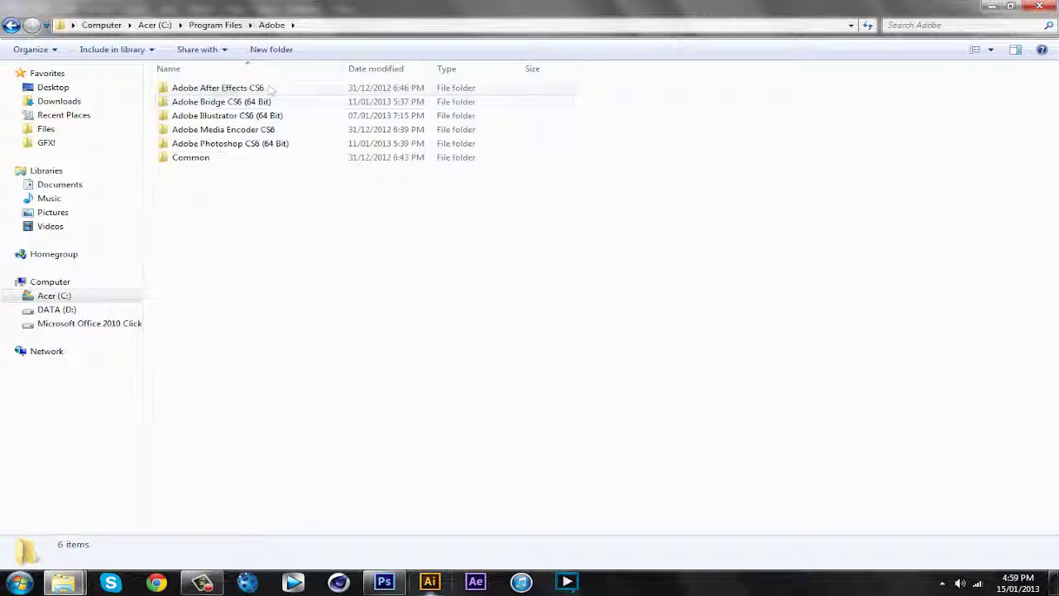
double_click(218, 88)
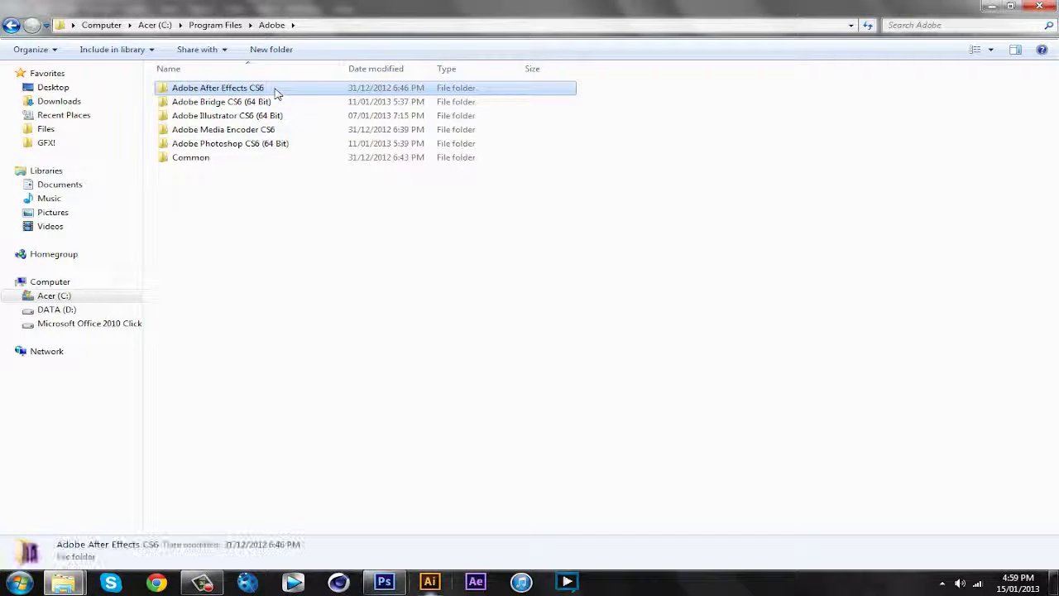
double_click(278, 94)
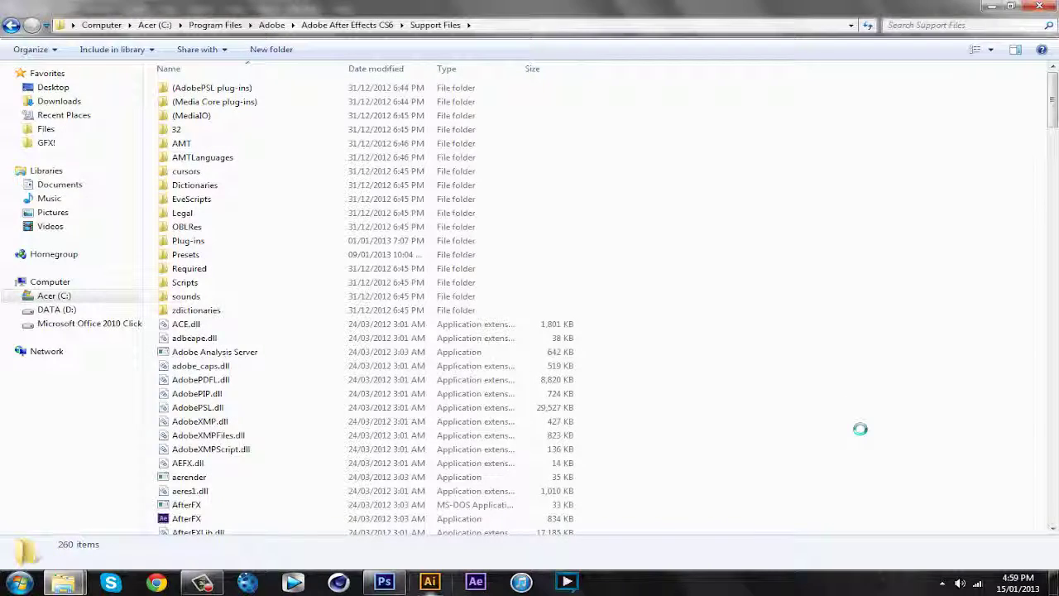
right_click(861, 428)
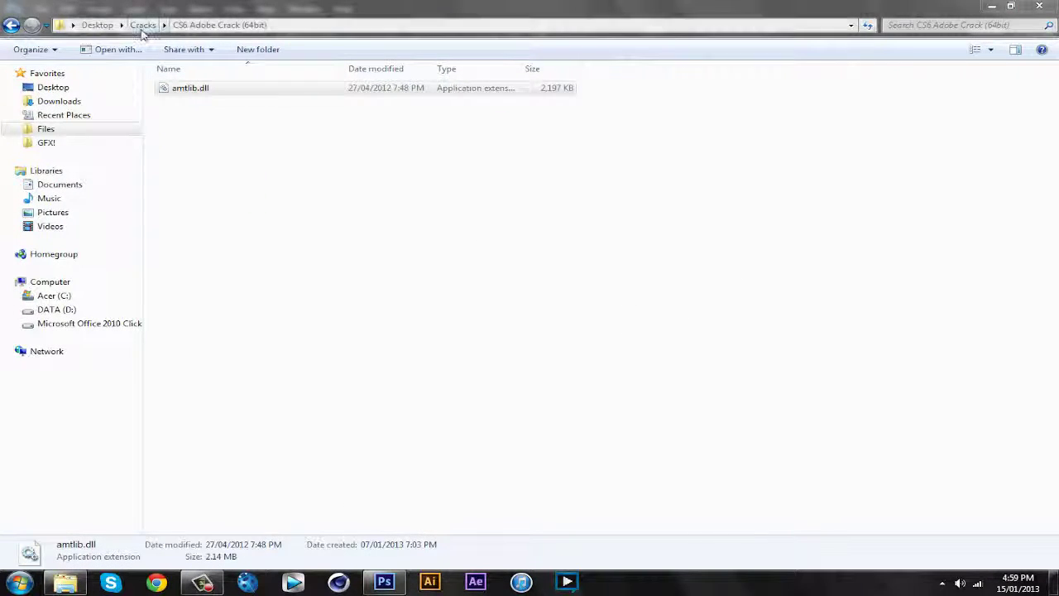
left_click(143, 25)
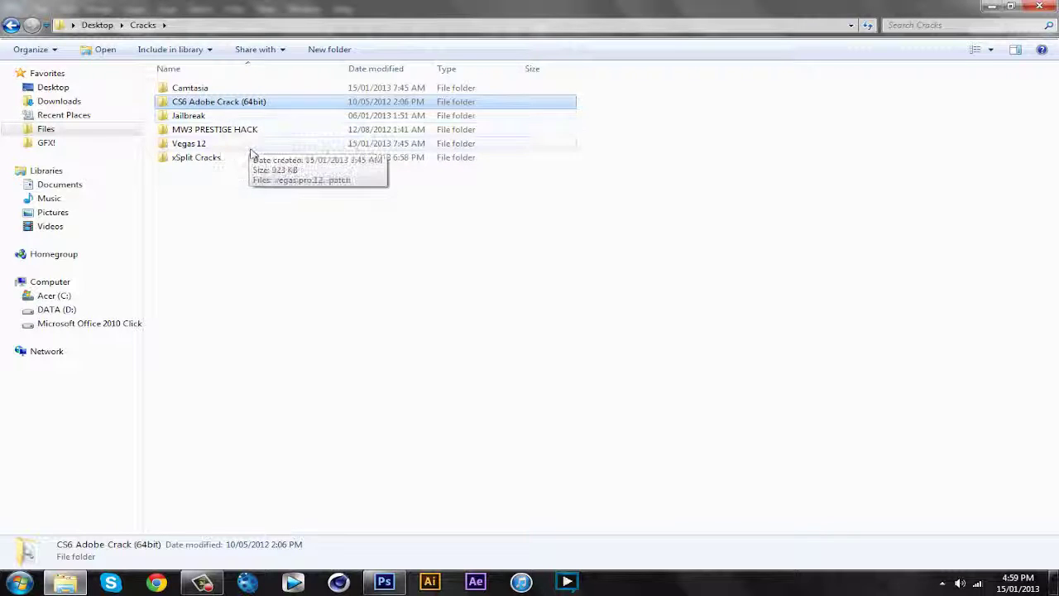
- Run vegas.pro.12.-patch from the Vegas 12 folder, close its window, and return to Cracks
left_click(252, 145)
double_click(252, 146)
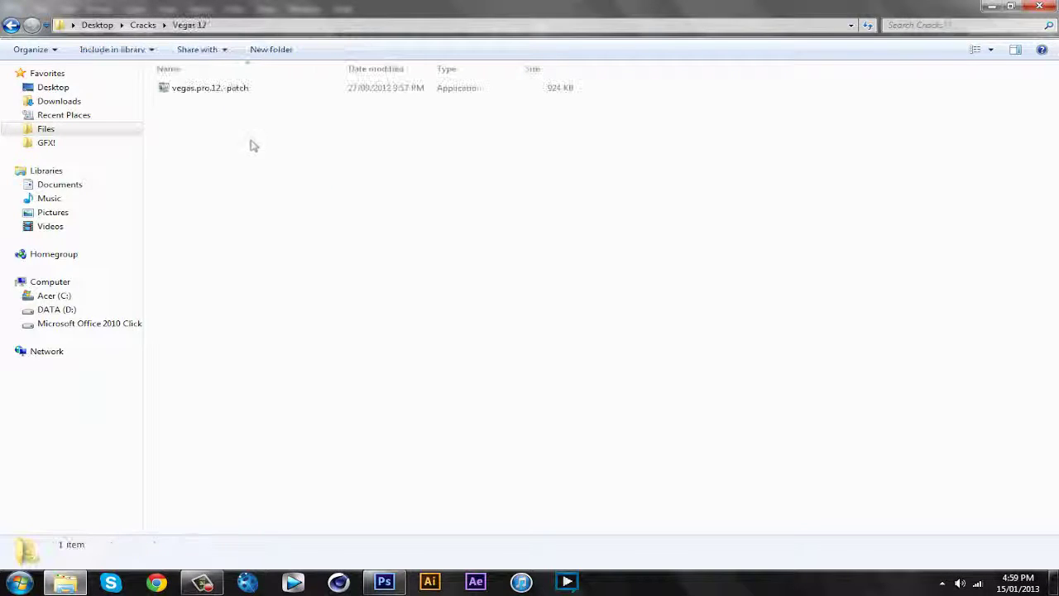
left_click(243, 96)
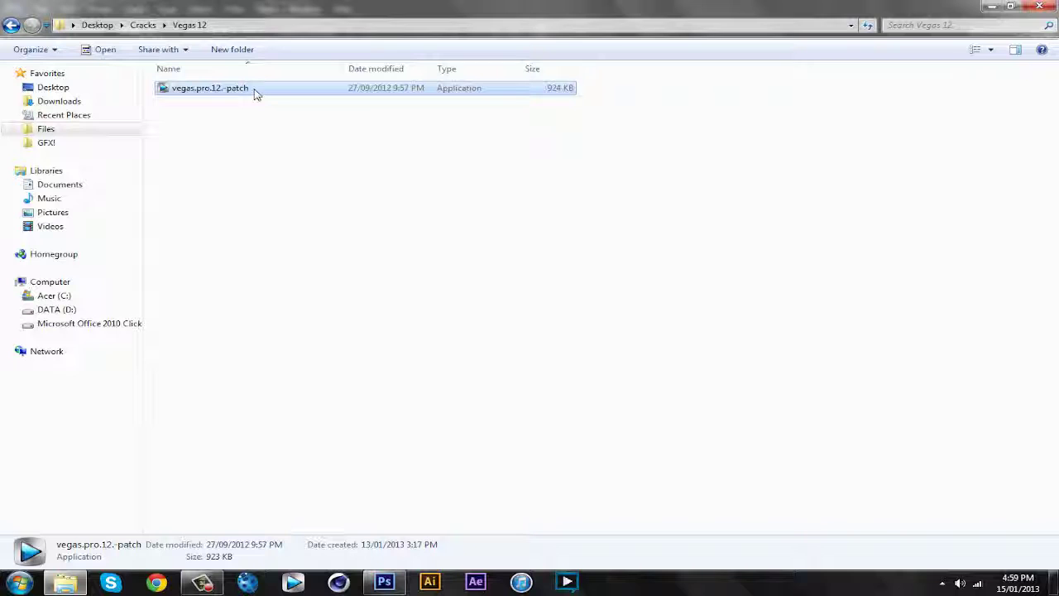
double_click(255, 91)
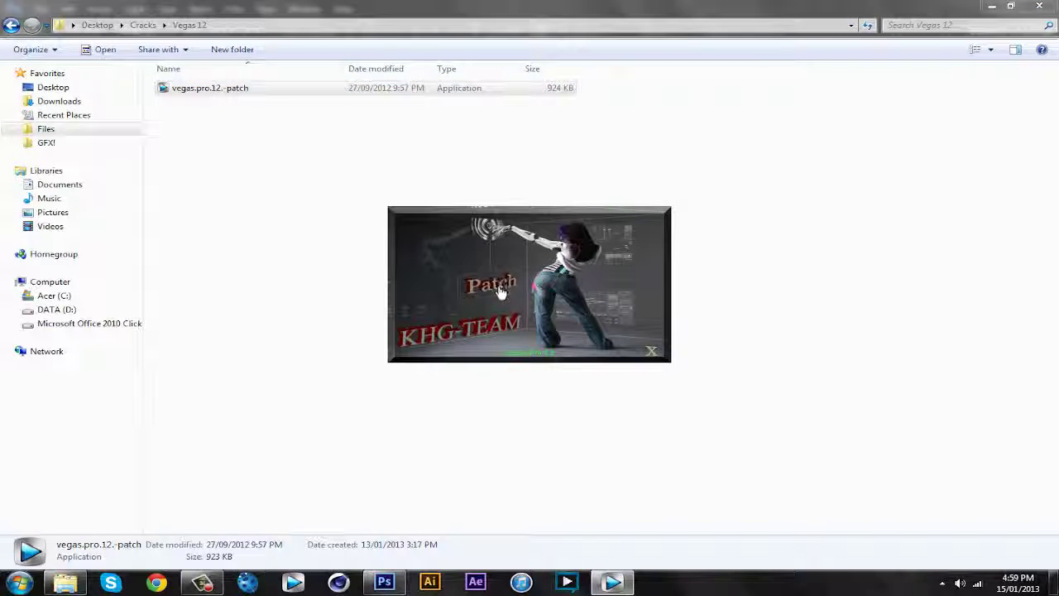
left_click(654, 355)
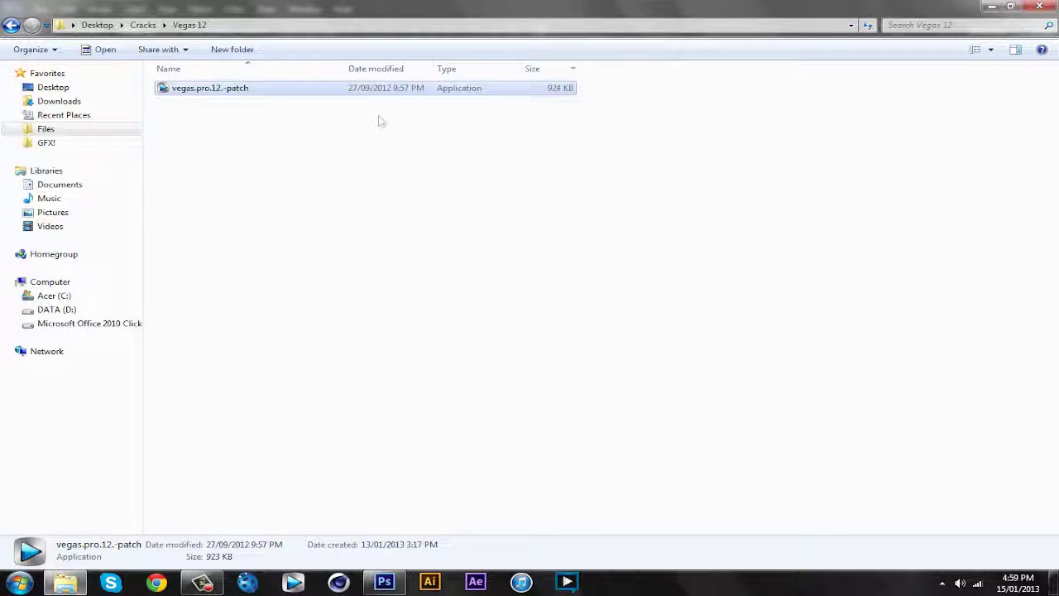
left_click(8, 25)
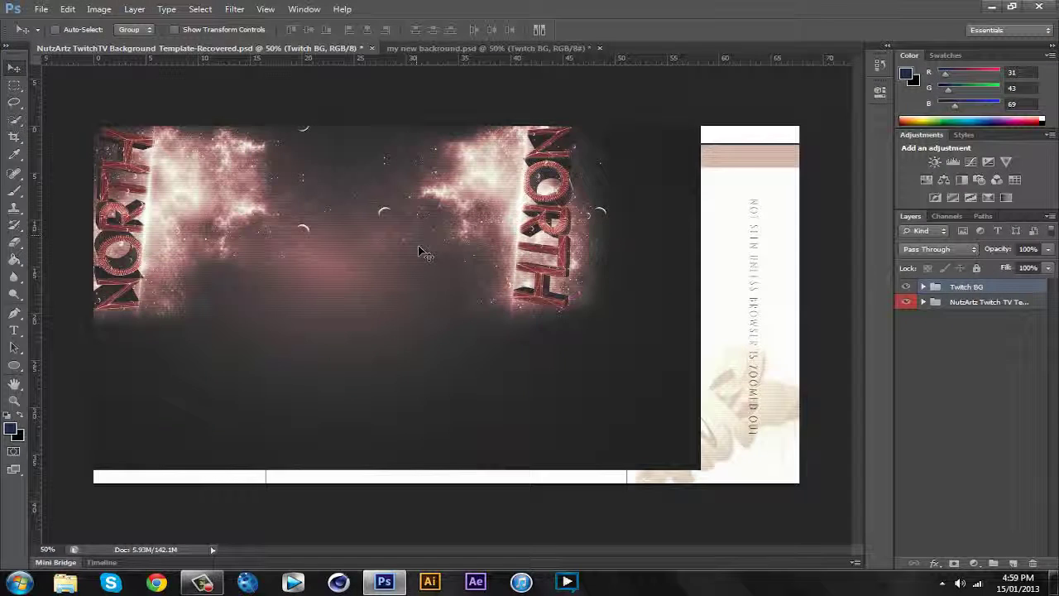